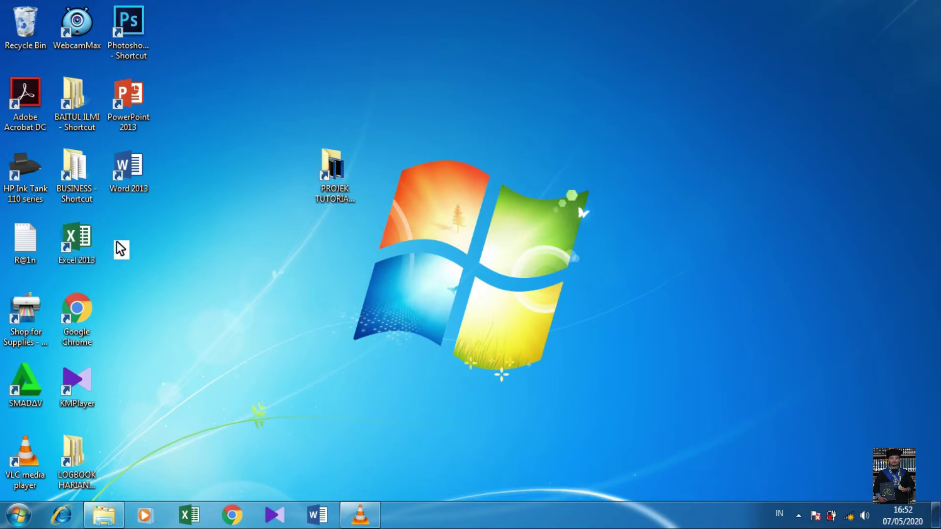
# Step: Open the SOAL TES LAPORAN GAJI KARYAWAN workbook in Excel and review its title rows, column headers and reference tables
pyautogui.doubleClick(87, 242)
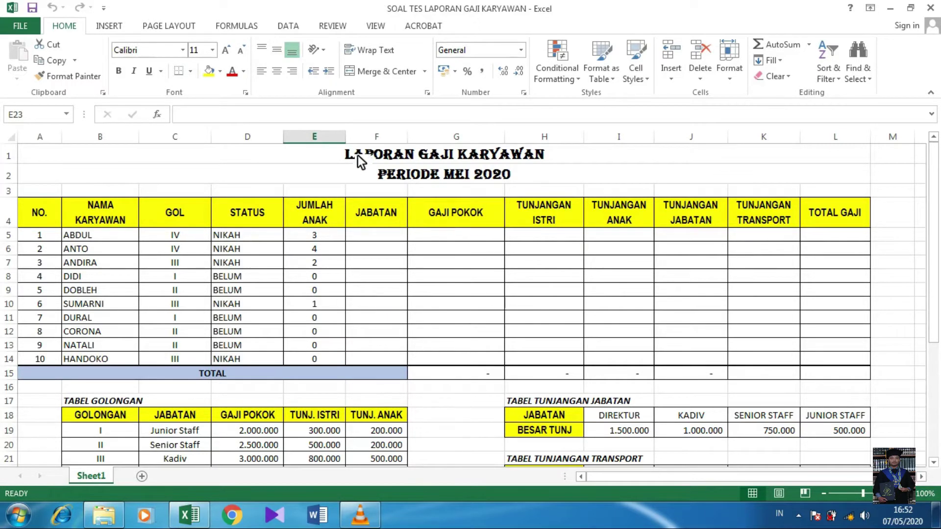
pyautogui.click(447, 157)
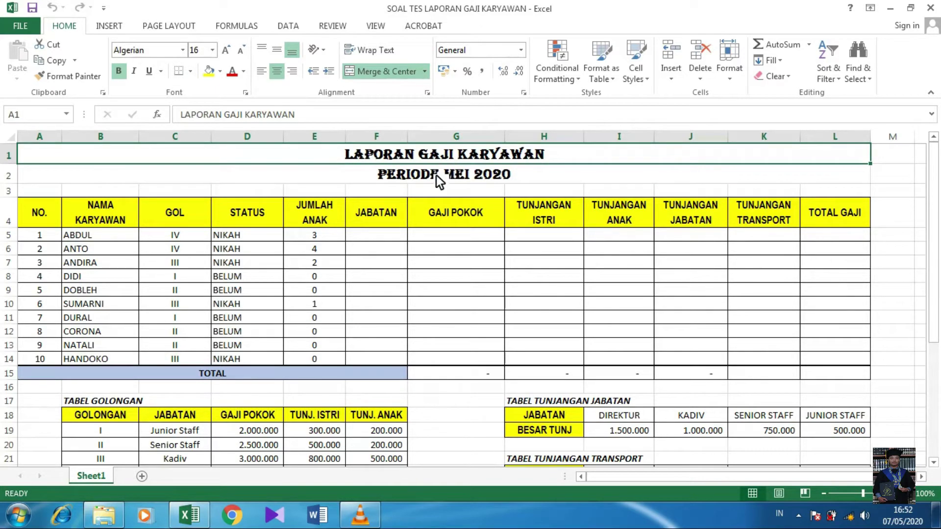
pyautogui.click(437, 174)
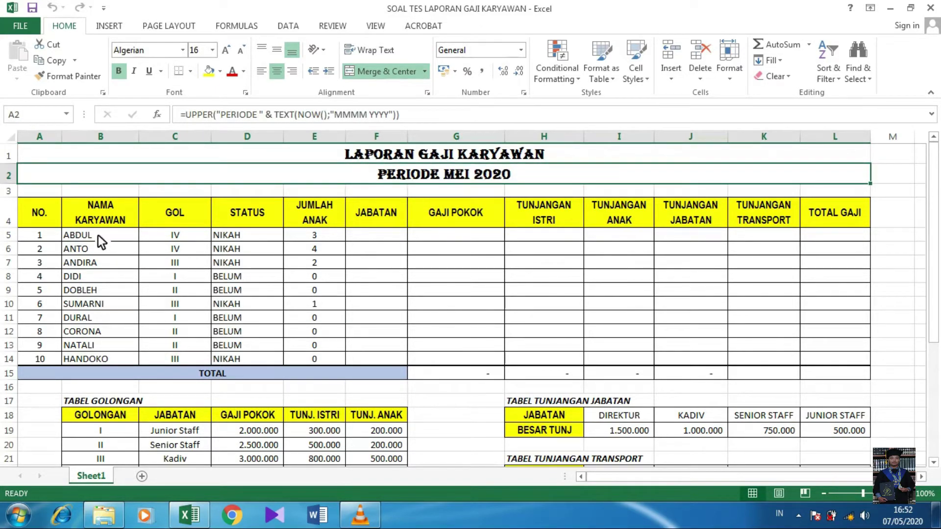
pyautogui.click(53, 217)
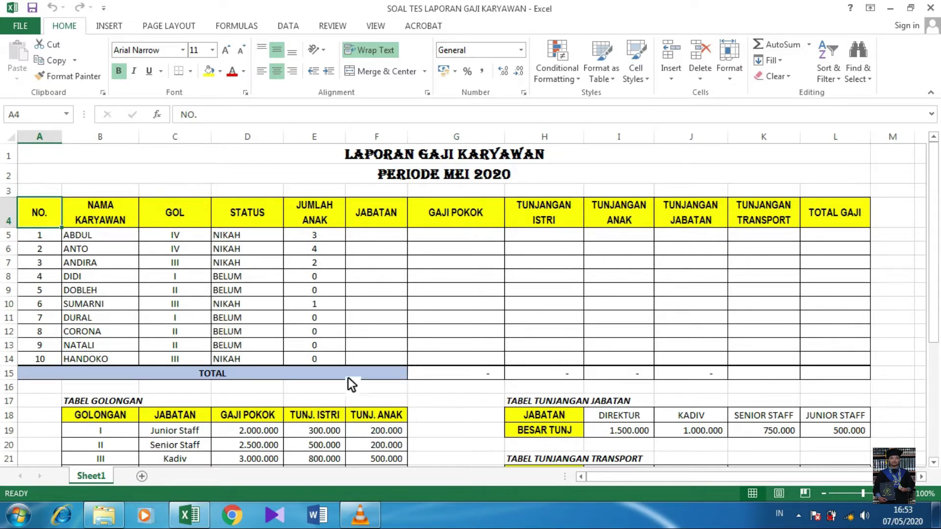
pyautogui.scroll(-2, 321, 381)
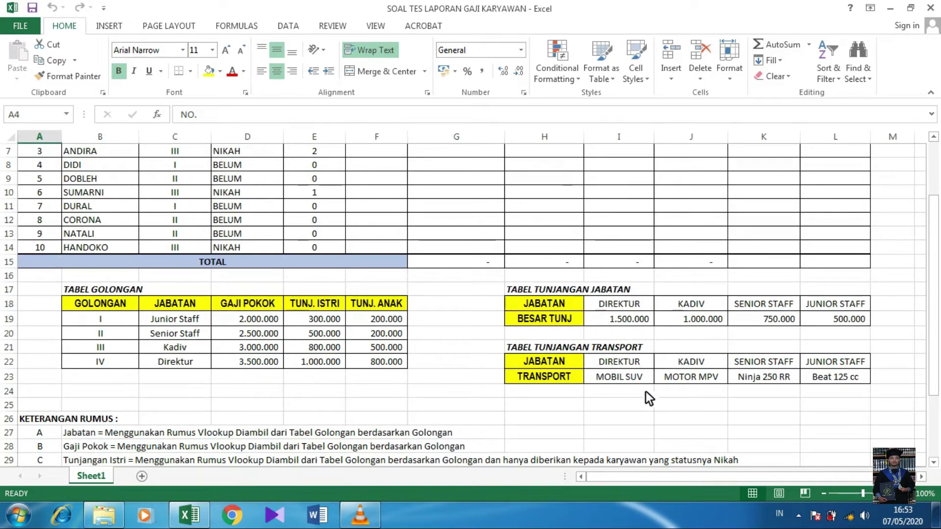
pyautogui.scroll(2, 519, 386)
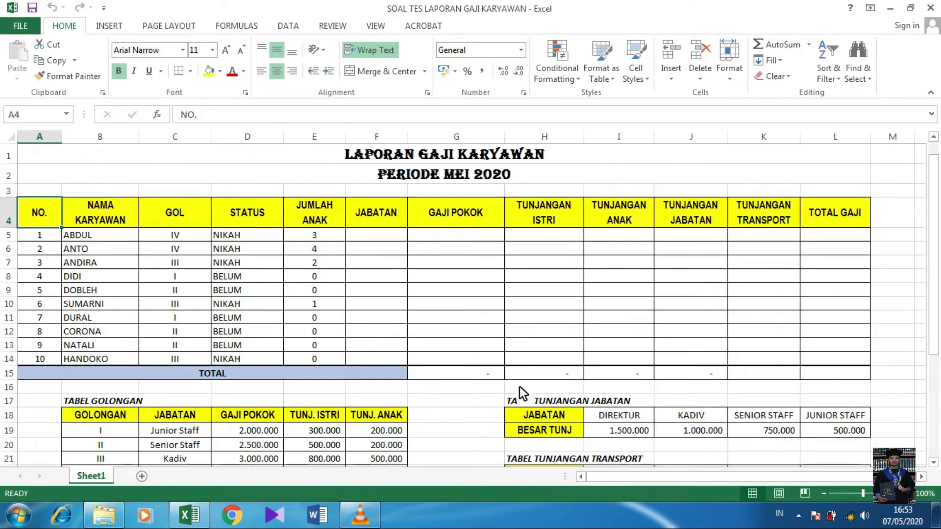
# Step: Examine the Jabatan rule in the KETERANGAN RUMUS notes below the reference tables
pyautogui.click(363, 236)
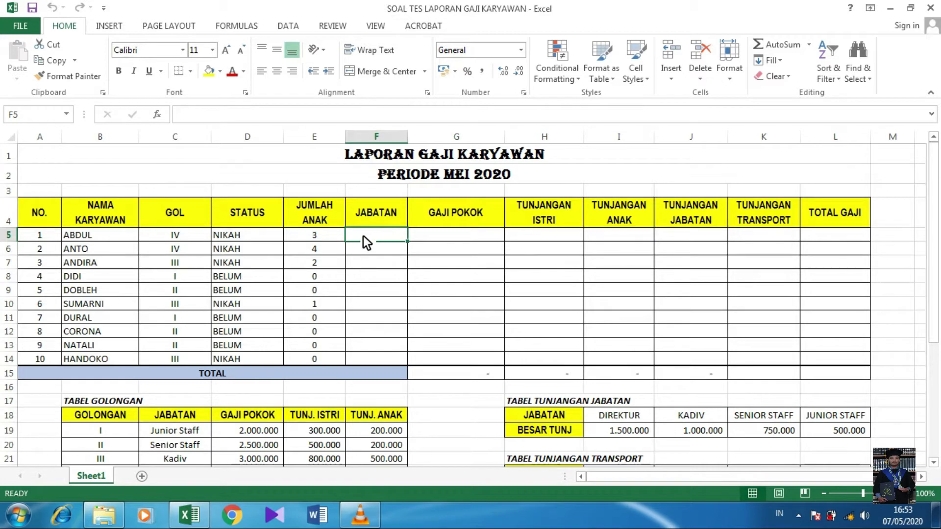
pyautogui.scroll(-5, 237, 290)
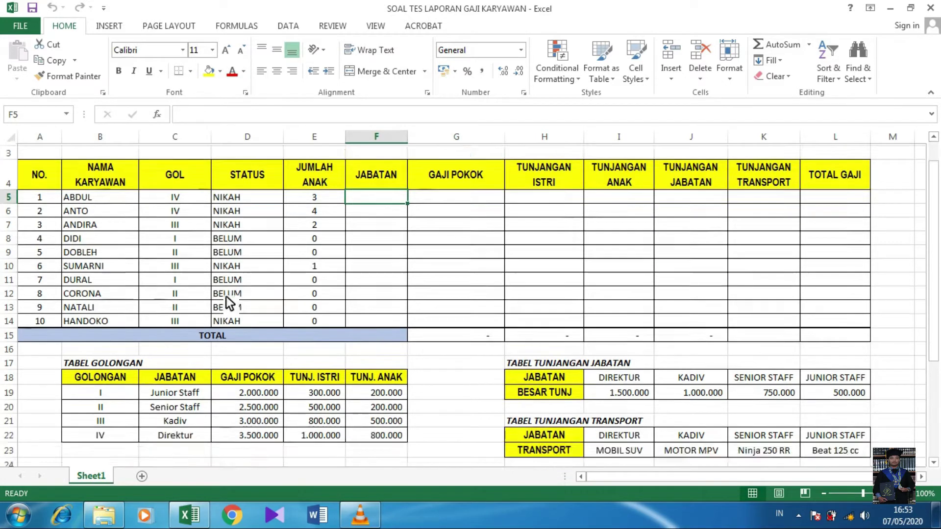
pyautogui.click(78, 309)
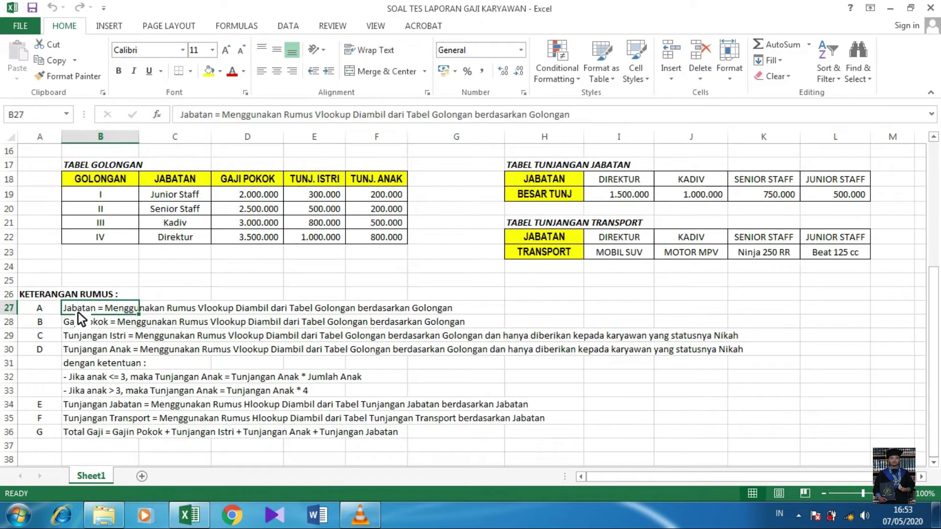
pyautogui.press('Right')
pyautogui.press('Right')
pyautogui.press('Right')
pyautogui.press('Right')
pyautogui.press('Right')
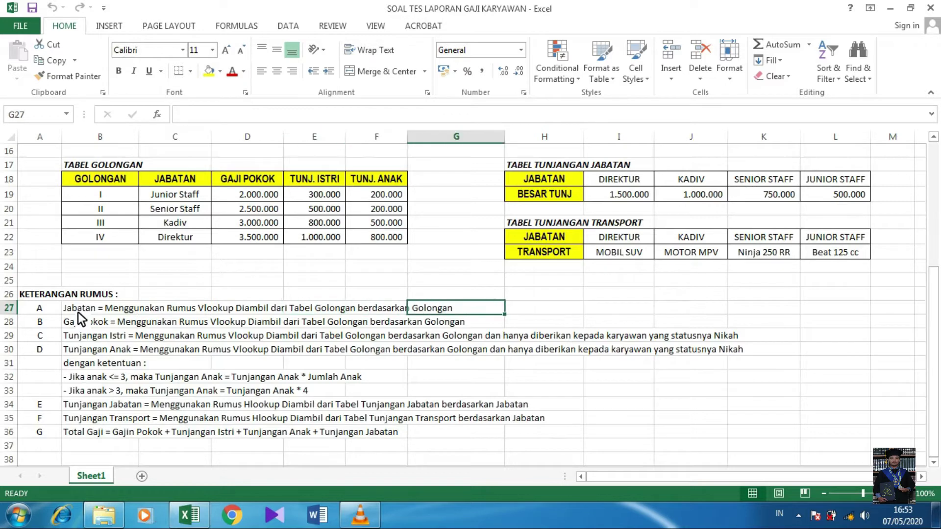
# Step: Begin a VLOOKUP formula in Jabatan cell F5 with the grade in C5 as the lookup value
pyautogui.scroll(5, 232, 292)
pyautogui.click(393, 235)
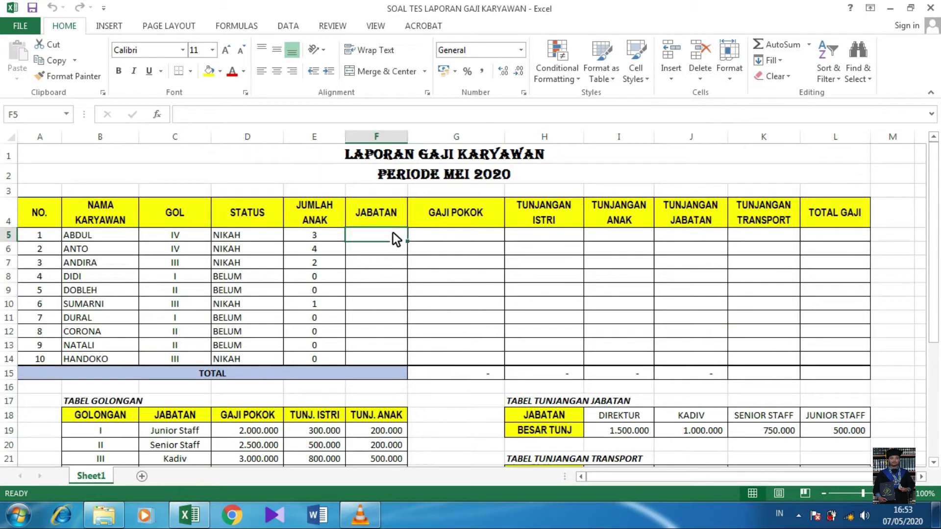
pyautogui.write('=VLOOKUP(')
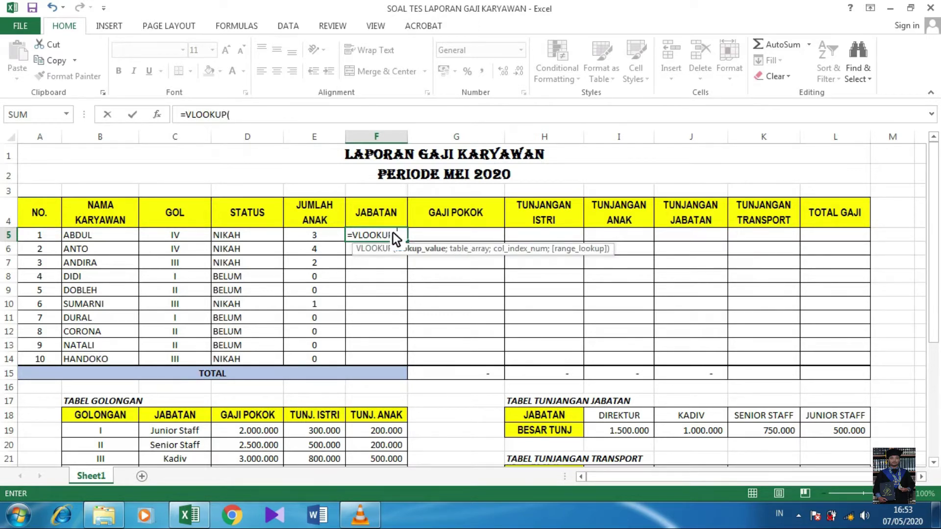
pyautogui.click(181, 239)
pyautogui.write(';')
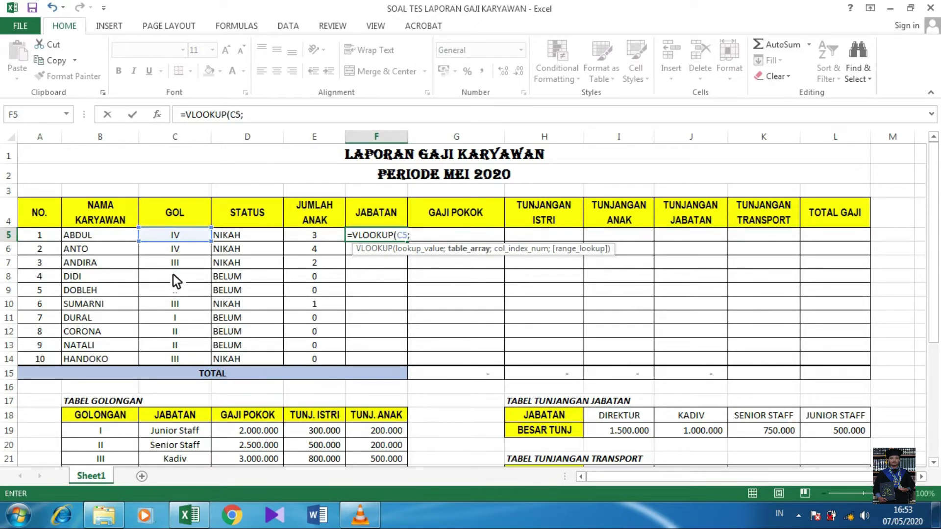
# Step: Set the formula's table array to the TABEL GOLONGAN data as the absolute range $B$19:$F$22
pyautogui.click(118, 434)
pyautogui.hotkey('shift', 'Down')
pyautogui.hotkey('shift', 'Down')
pyautogui.hotkey('shift', 'Down')
pyautogui.hotkey('shift', 'Right')
pyautogui.hotkey('shift', 'Right')
pyautogui.hotkey('shift', 'Right')
pyautogui.hotkey('shift', 'Right')
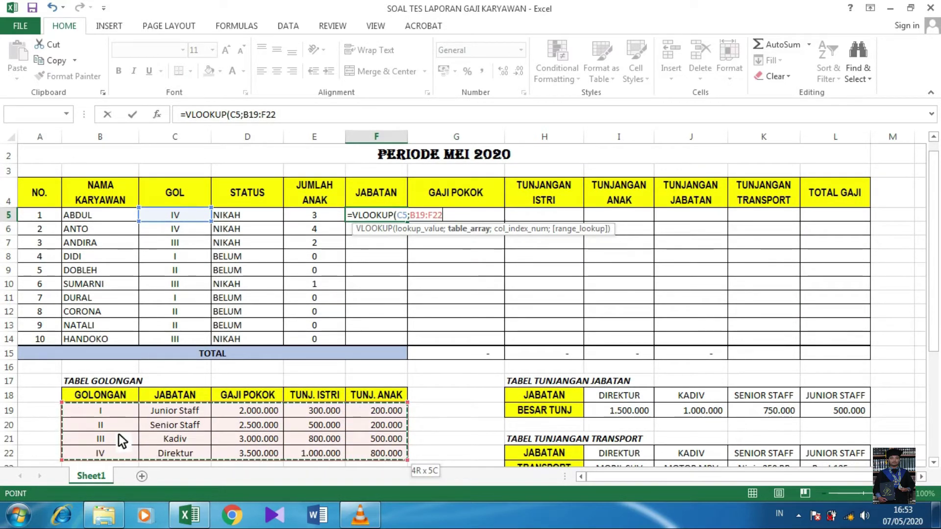
pyautogui.press('F4')
pyautogui.write(';')
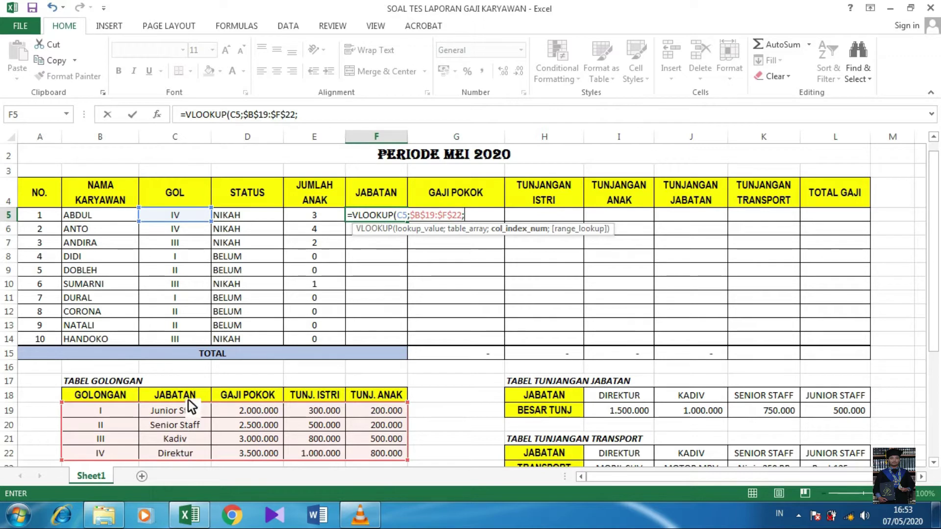
# Step: Complete the Jabatan formula in F5 with column index 2 and the exact-match option FALSE
pyautogui.write('2')
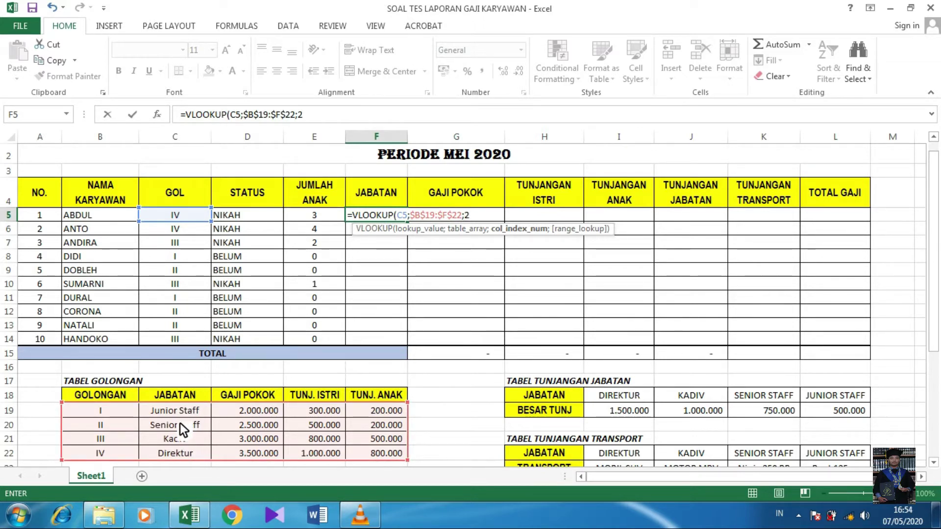
pyautogui.write(';FALSE')
pyautogui.press('Return')
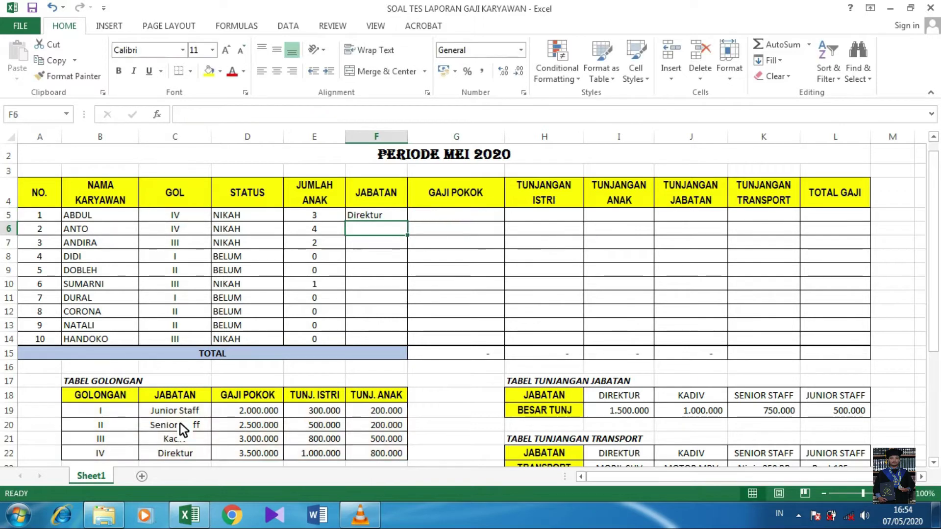
# Step: Fill the Jabatan formula from F5 down through F14 and spot-check the filled cells against TABEL GOLONGAN
pyautogui.click(396, 213)
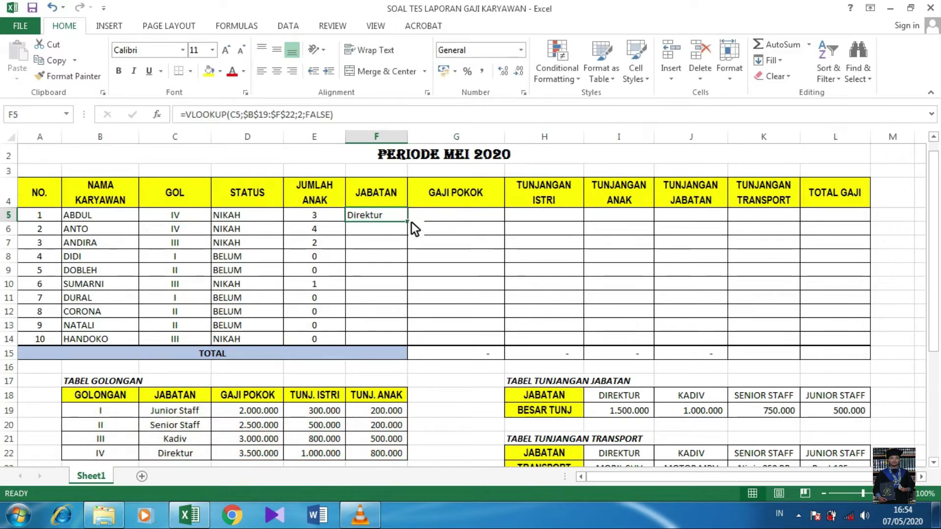
pyautogui.moveTo(410, 222); pyautogui.dragTo(396, 342)
pyautogui.click(378, 271)
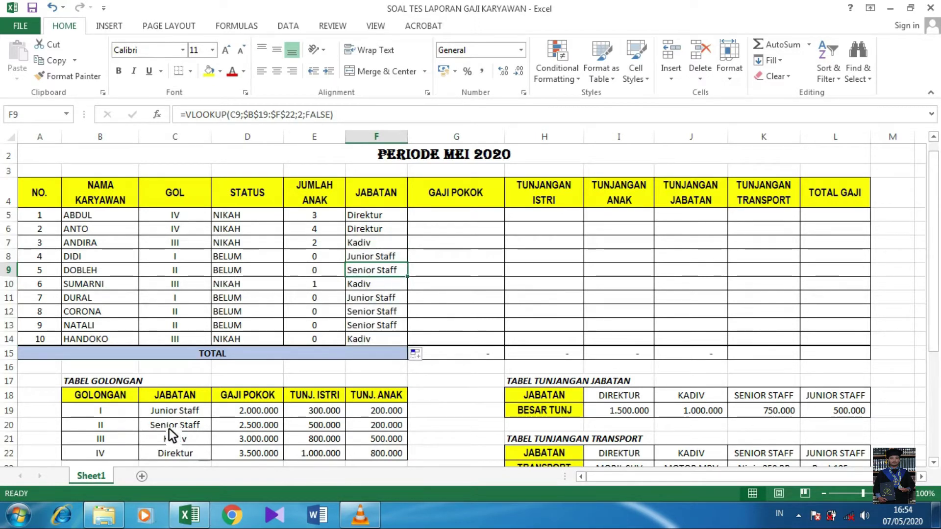
pyautogui.click(370, 342)
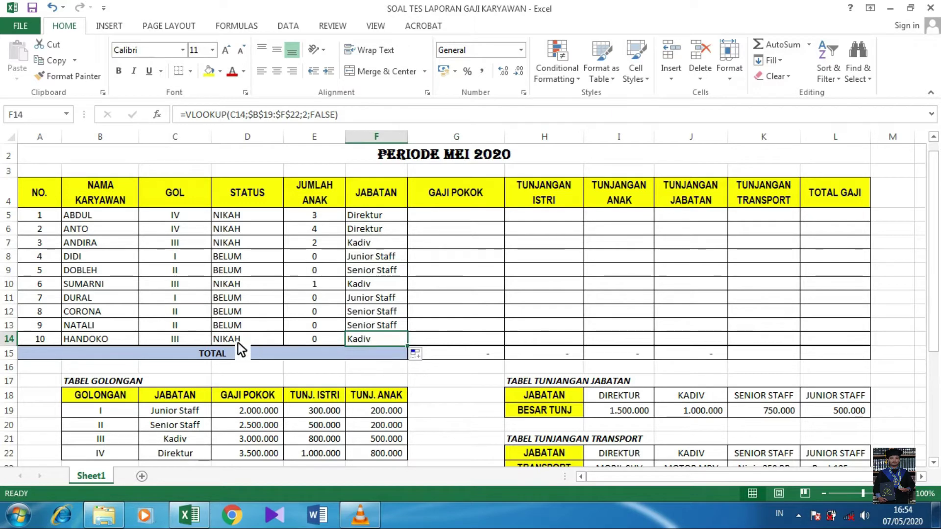
pyautogui.click(189, 342)
pyautogui.click(119, 437)
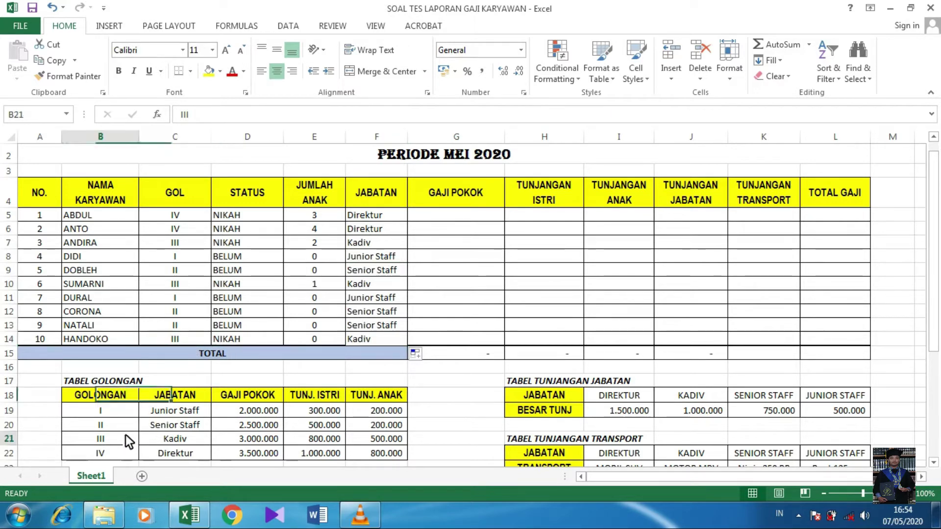
pyautogui.click(156, 438)
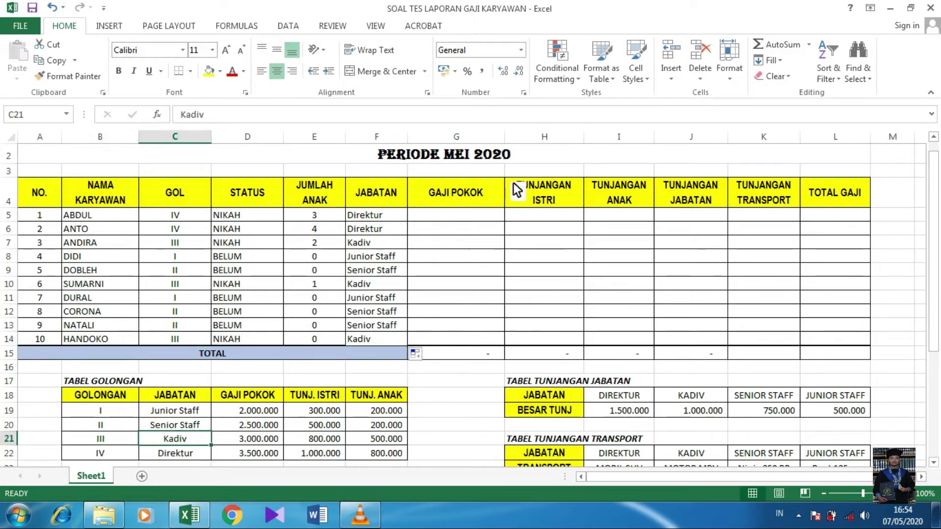
# Step: Begin a VLOOKUP formula in the first Gaji Pokok cell, G5
pyautogui.click(443, 215)
pyautogui.write('=')
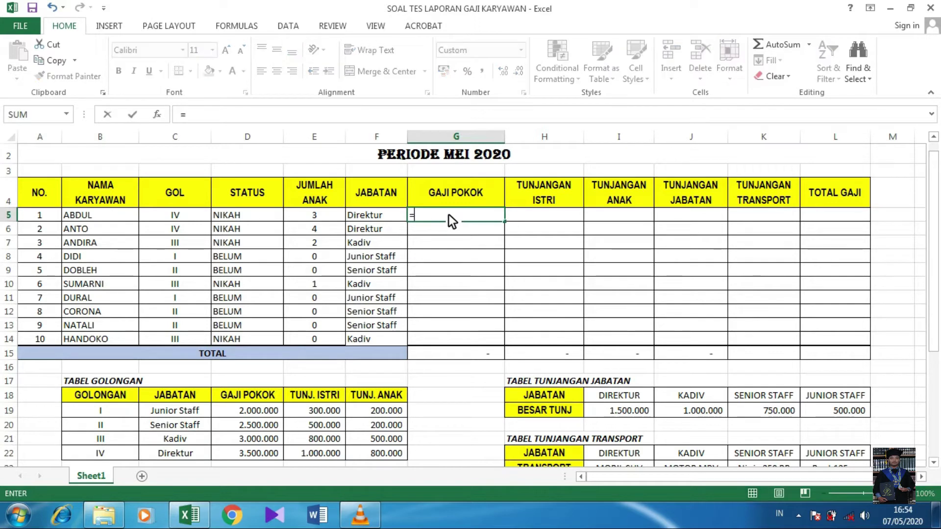
pyautogui.write('VLOOKUP(')
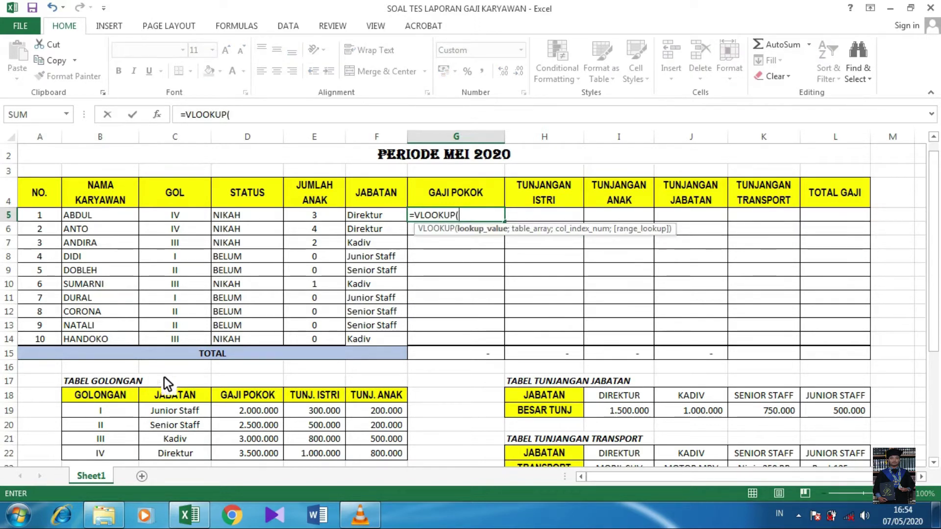
pyautogui.moveTo(120, 409); pyautogui.dragTo(376, 452)
pyautogui.press('BackSpace')
pyautogui.press('BackSpace')
pyautogui.press('BackSpace')
pyautogui.press('BackSpace')
pyautogui.press('BackSpace')
pyautogui.press('BackSpace')
pyautogui.press('BackSpace')
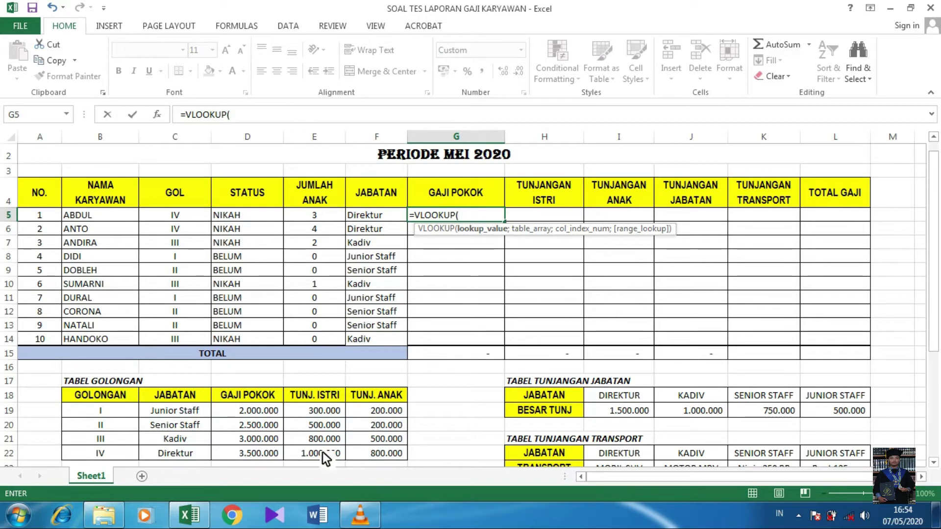
# Step: Give the Gaji Pokok VLOOKUP C5 as lookup value and the absolute range $B$19:$F$22 as table array
pyautogui.click(196, 215)
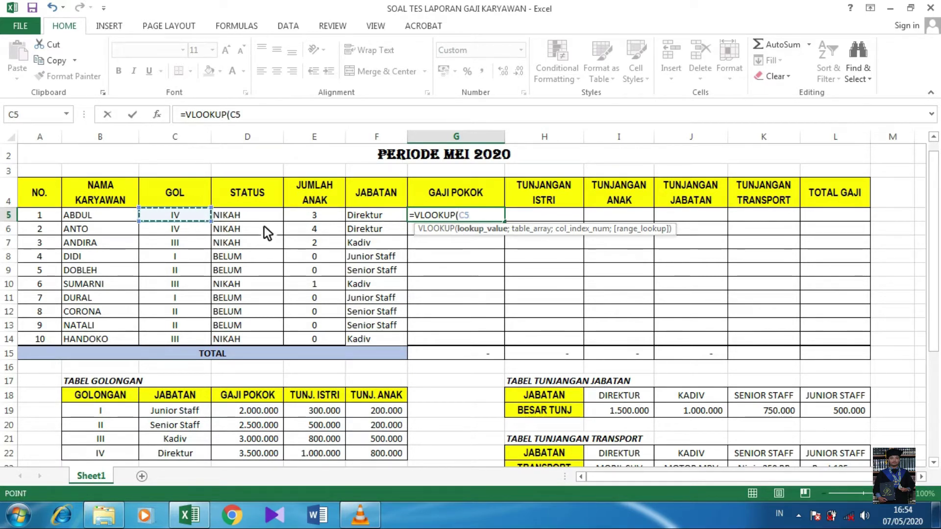
pyautogui.write(';')
pyautogui.click(126, 409)
pyautogui.hotkey('shift', 'Down')
pyautogui.hotkey('shift', 'Down')
pyautogui.hotkey('shift', 'Down')
pyautogui.hotkey('shift', 'Right')
pyautogui.hotkey('shift', 'Right')
pyautogui.hotkey('shift', 'Right')
pyautogui.hotkey('shift', 'Right')
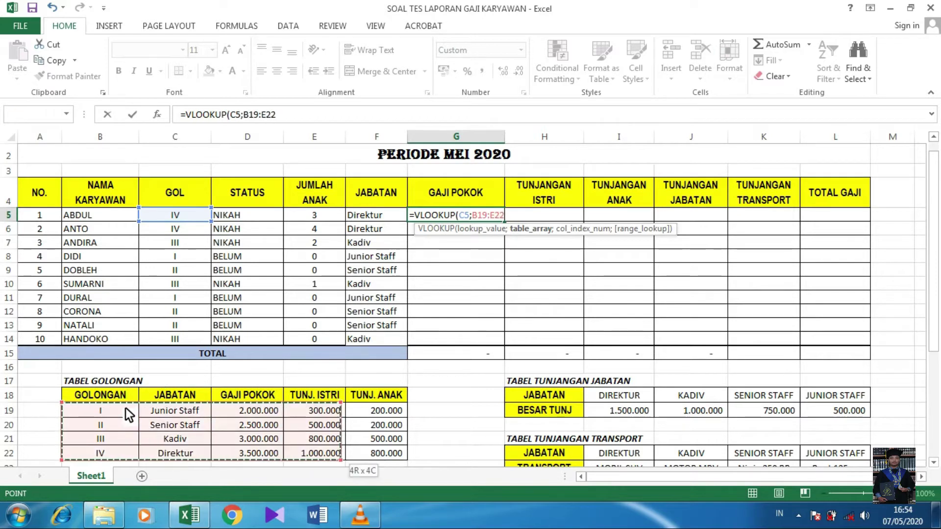
pyautogui.press('F4')
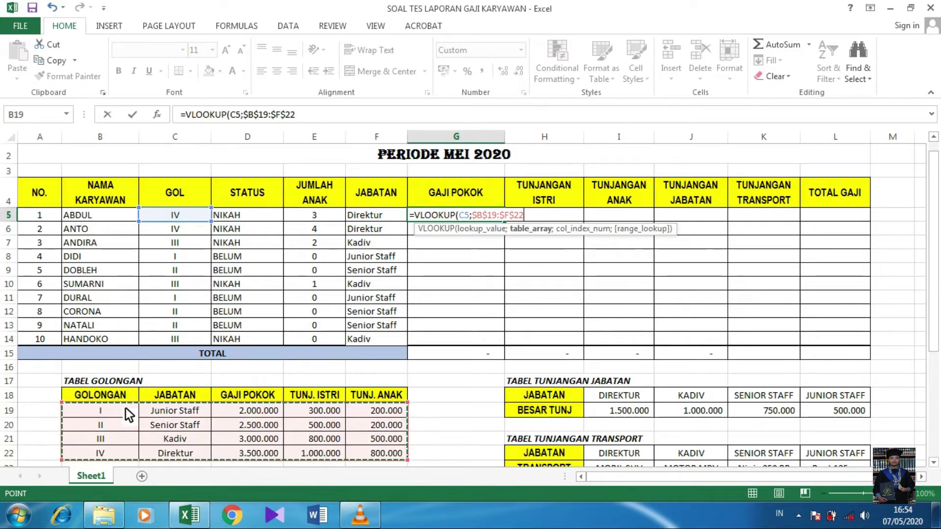
pyautogui.write(';')
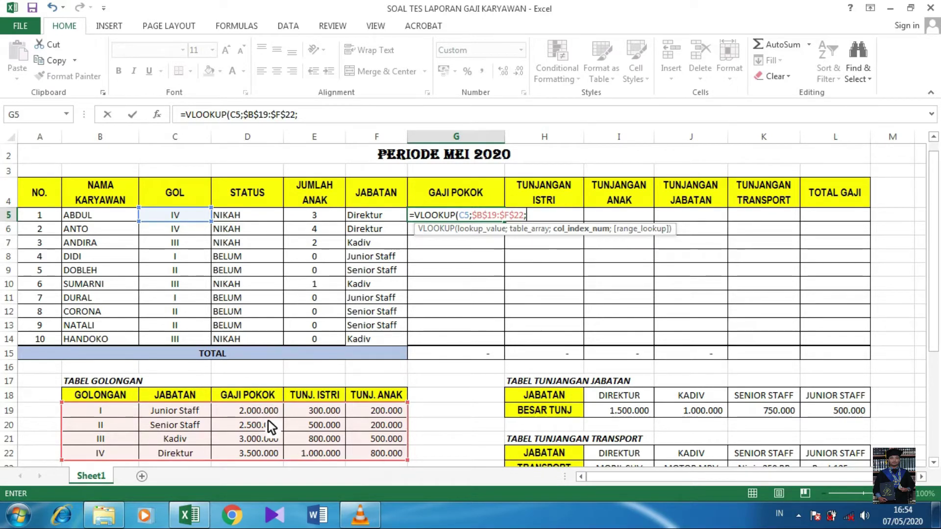
# Step: Complete the Gaji Pokok formula in G5 with column index 3 and the exact-match option FALSE
pyautogui.write('3;FALSE')
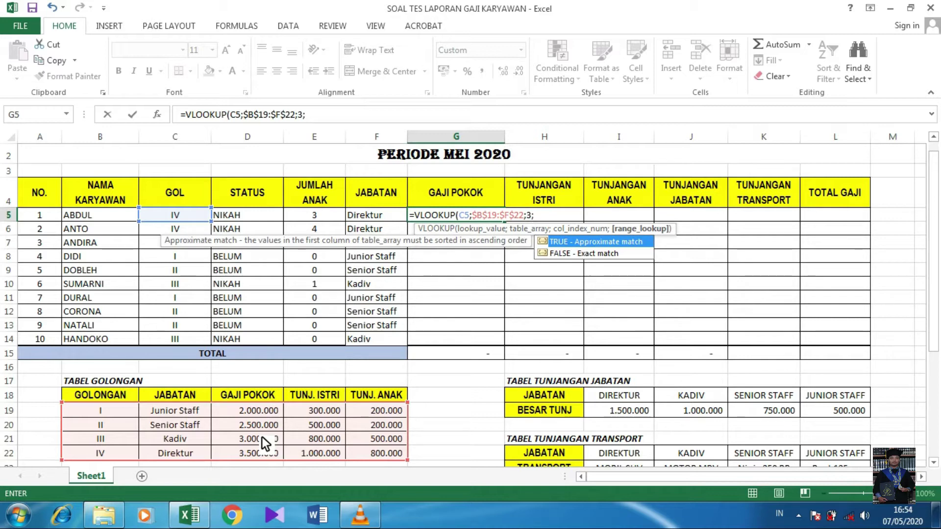
pyautogui.write(')')
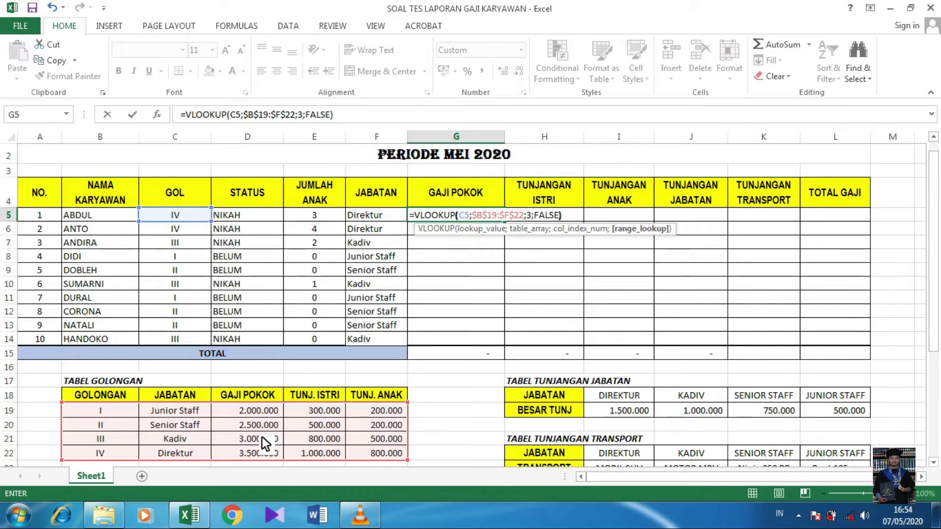
pyautogui.press('Return')
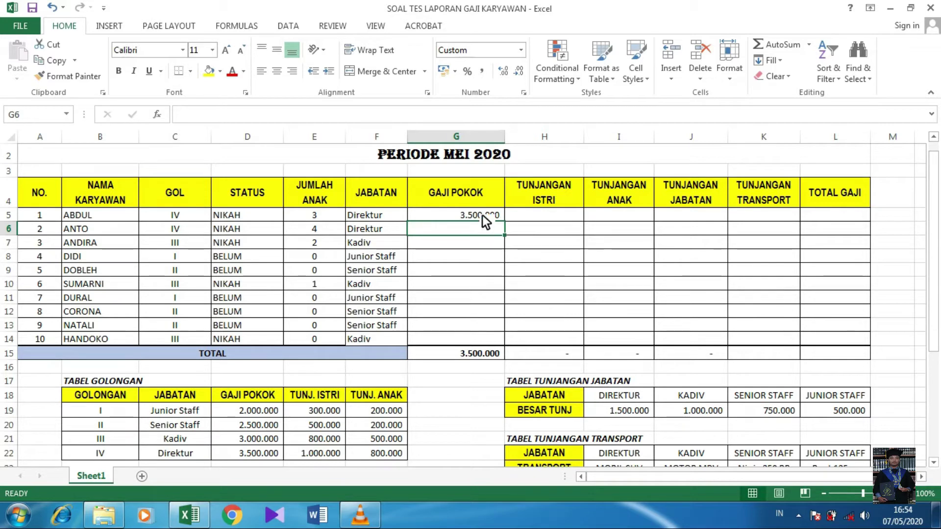
# Step: Fill the Gaji Pokok formula from G5 down through G14 and spot-check the filled cells
pyautogui.click(482, 215)
pyautogui.moveTo(505, 221); pyautogui.dragTo(501, 341)
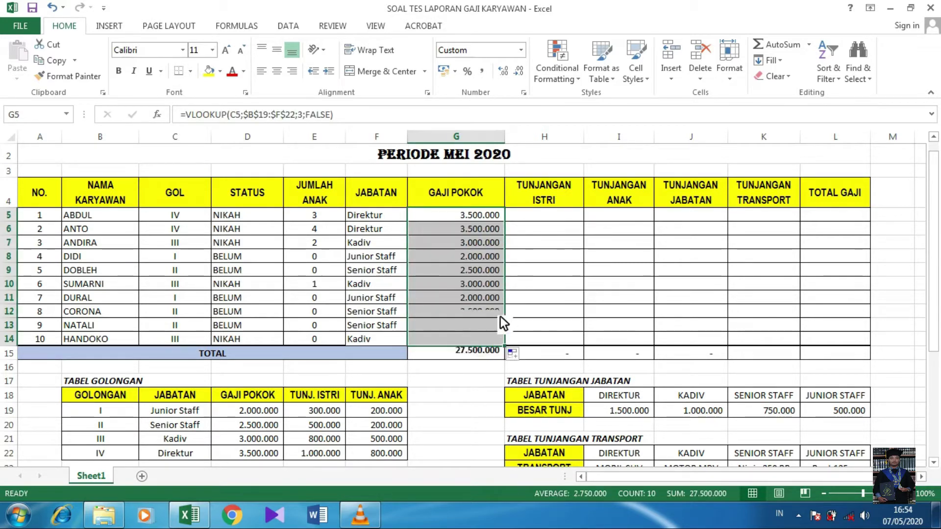
pyautogui.click(485, 258)
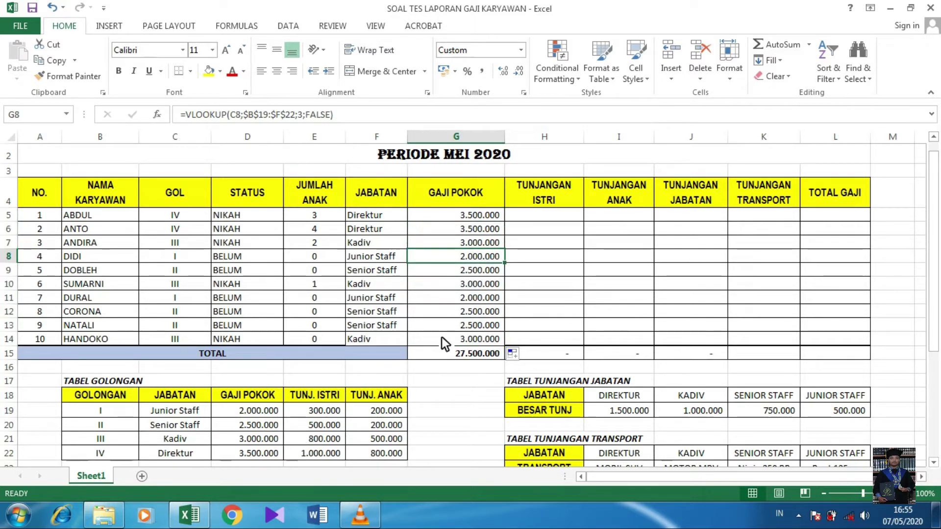
pyautogui.click(466, 326)
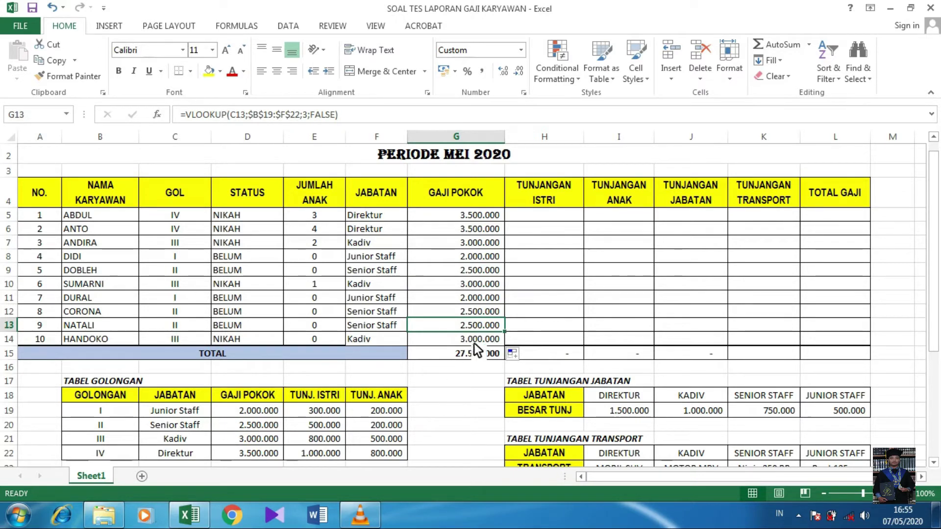
# Step: Read the formula notes below the tables for the rule that applies to Tunjangan Jabatan
pyautogui.click(570, 215)
pyautogui.click(609, 216)
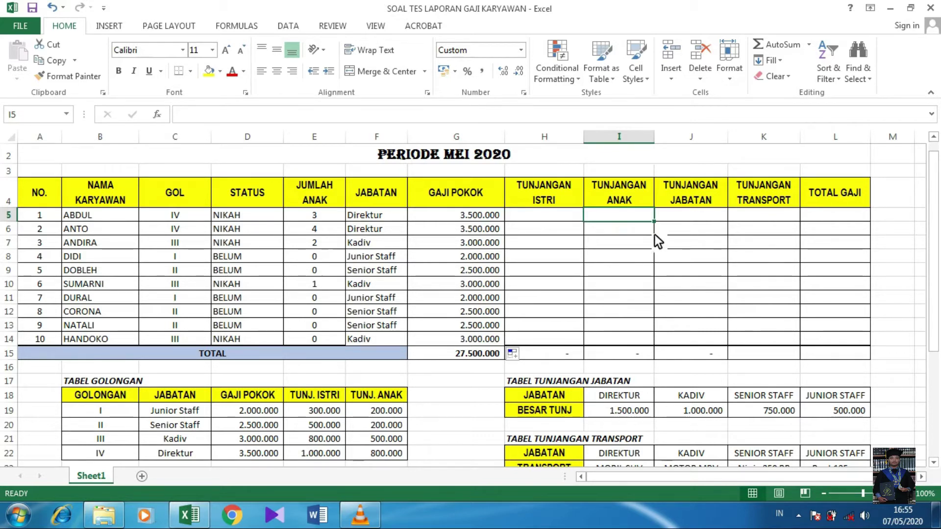
pyautogui.click(679, 218)
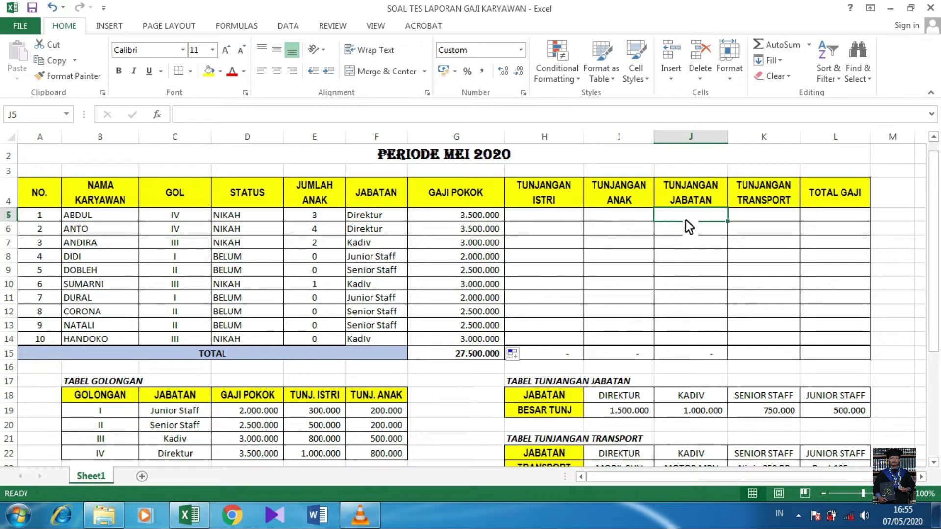
pyautogui.scroll(-6, 357, 386)
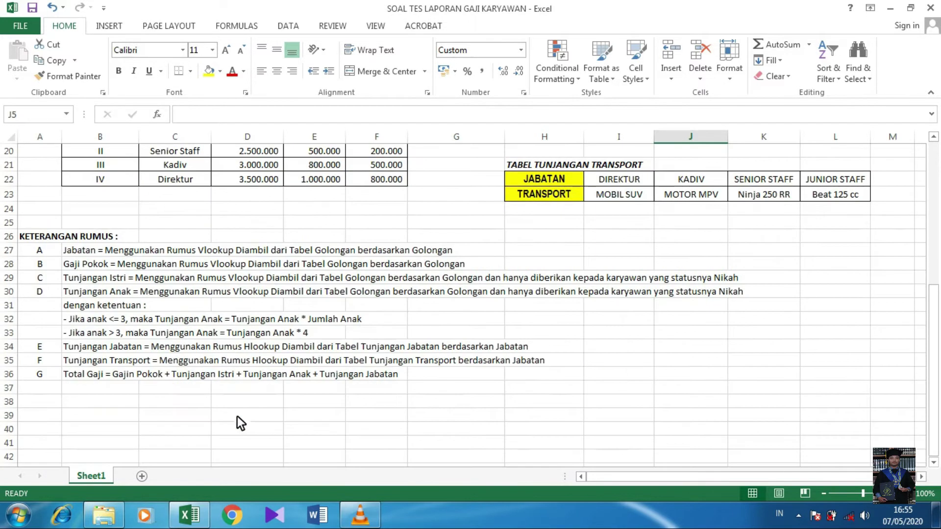
pyautogui.click(104, 351)
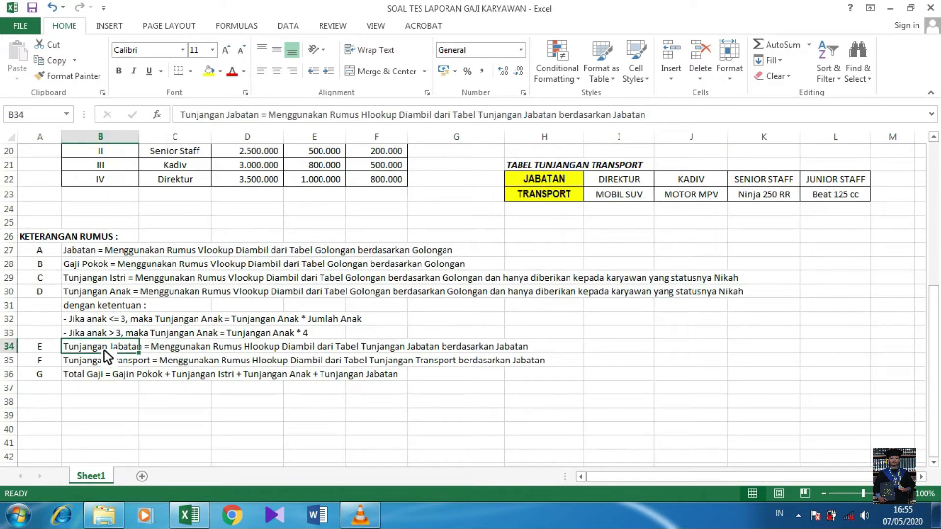
pyautogui.press('Right')
pyautogui.press('Right')
pyautogui.press('Right')
pyautogui.press('Right')
pyautogui.press('Right')
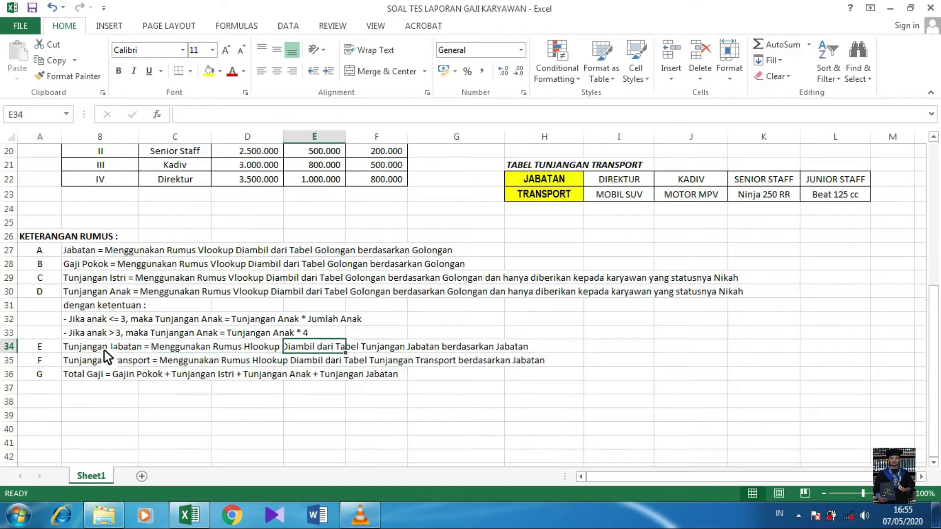
pyautogui.press('Left')
pyautogui.press('Right')
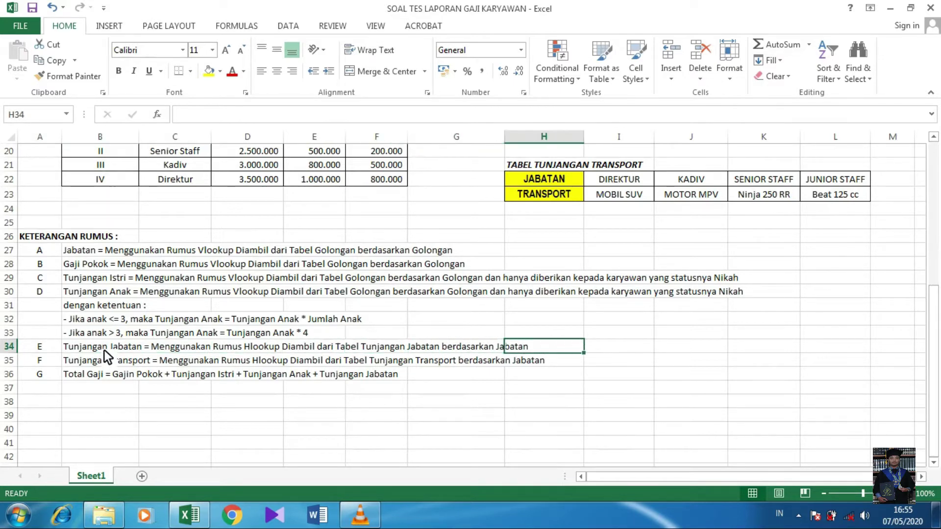
pyautogui.scroll(6, 648, 213)
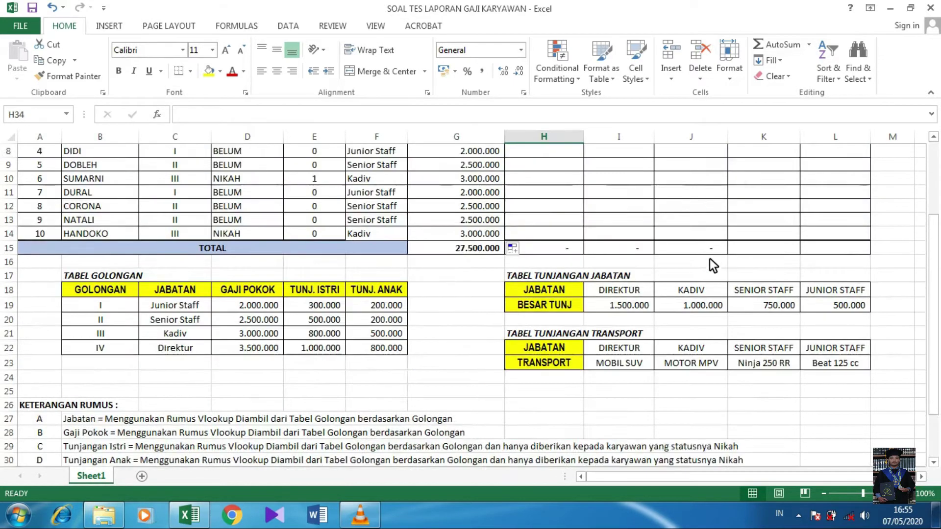
# Step: Begin an HLOOKUP formula in the first Tunjangan Jabatan cell, J5, with F5 as the lookup value
pyautogui.click(689, 234)
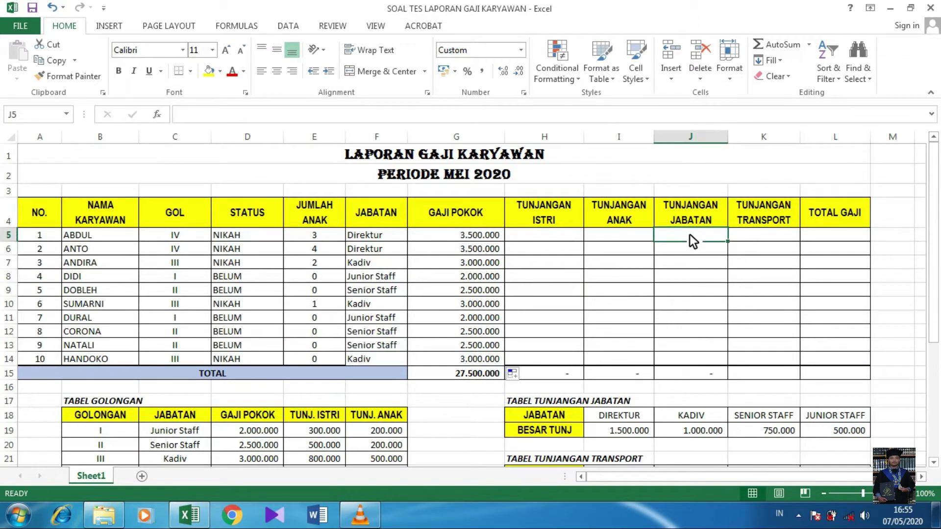
pyautogui.write('=HLO')
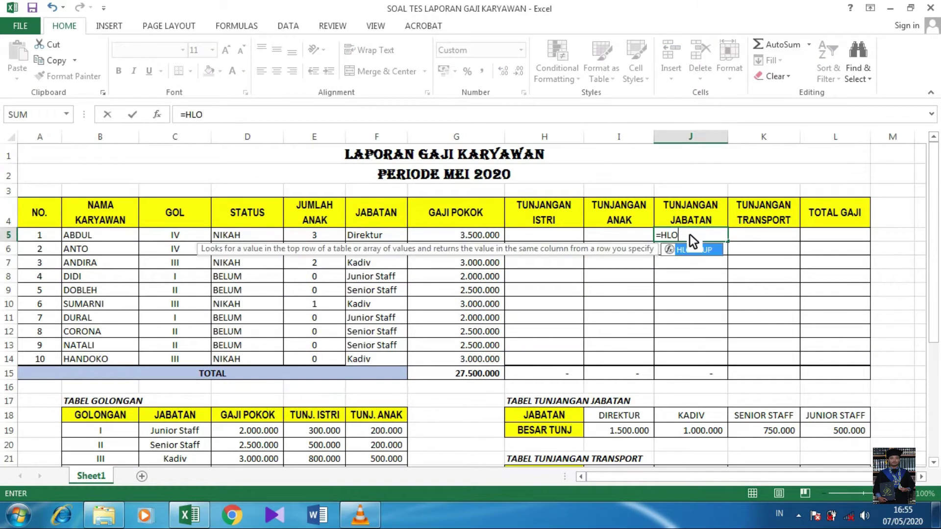
pyautogui.write('OKUP(')
pyautogui.press('Left')
pyautogui.press('Left')
pyautogui.press('Left')
pyautogui.press('Left')
pyautogui.write(';')
# Step: Give the Tunjangan Jabatan HLOOKUP the absolute range $I$18:$L$19 as its table array
pyautogui.press('Down')
pyautogui.press('Down')
pyautogui.press('Down')
pyautogui.press('Down')
pyautogui.press('Down')
pyautogui.press('Down')
pyautogui.press('Down')
pyautogui.press('Down')
pyautogui.press('Down')
pyautogui.press('Down')
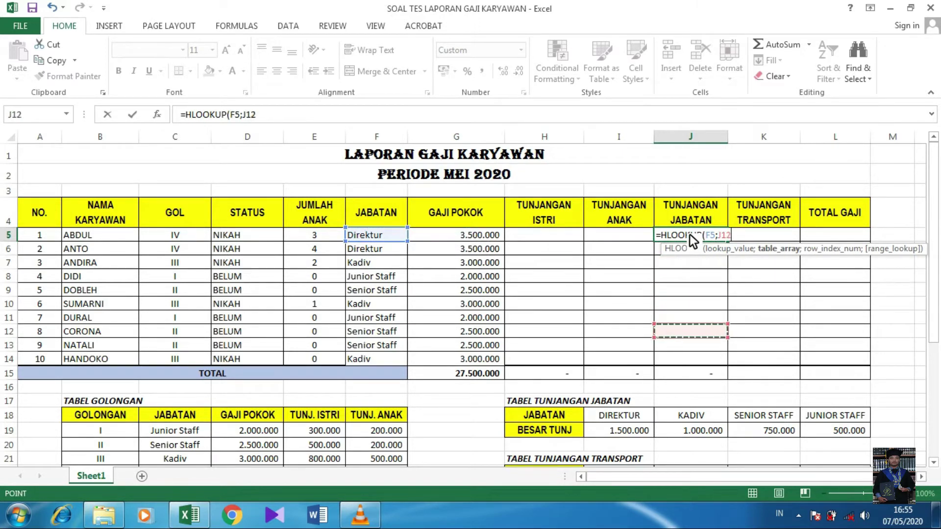
pyautogui.press('Down')
pyautogui.press('Down')
pyautogui.press('Left')
pyautogui.press('Down')
pyautogui.hotkey('shift', 'Down')
pyautogui.hotkey('shift', 'Right')
pyautogui.hotkey('shift', 'Right')
pyautogui.hotkey('shift', 'Right')
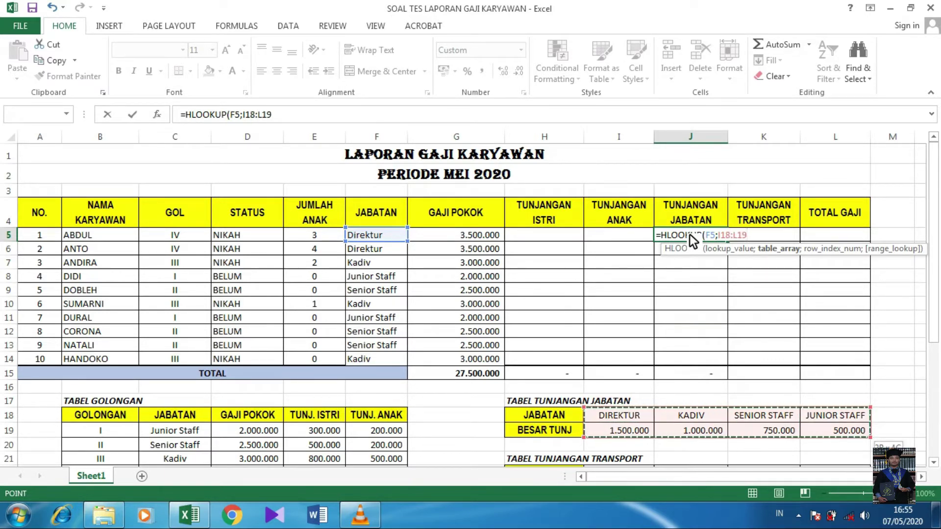
pyautogui.press('F4')
pyautogui.write(';')
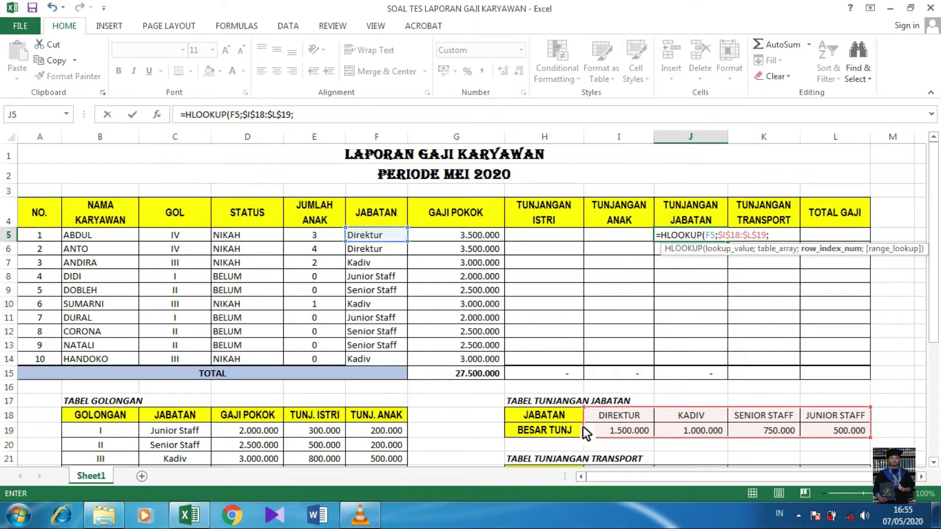
# Step: Complete the Tunjangan Jabatan formula in J5 with row index 2 and the exact-match option FALSE
pyautogui.write('2;F')
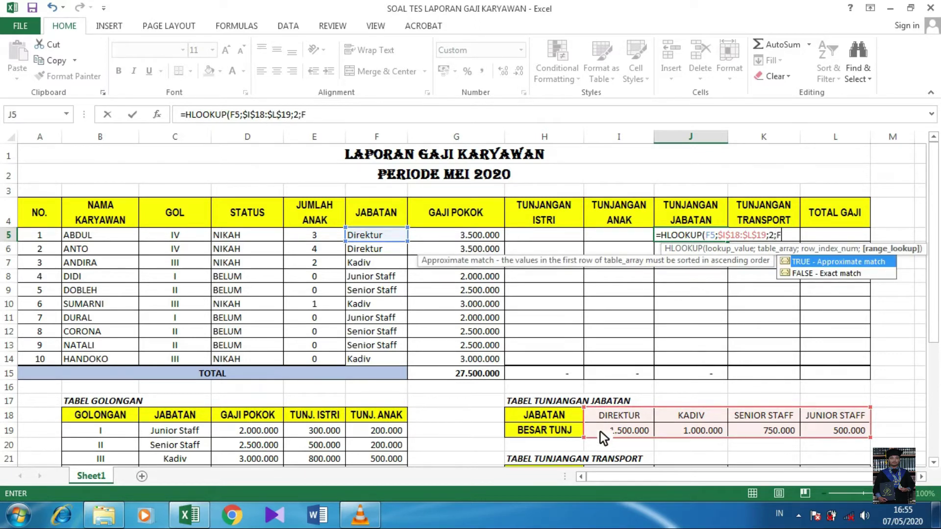
pyautogui.write('ALSE)')
pyautogui.press('Return')
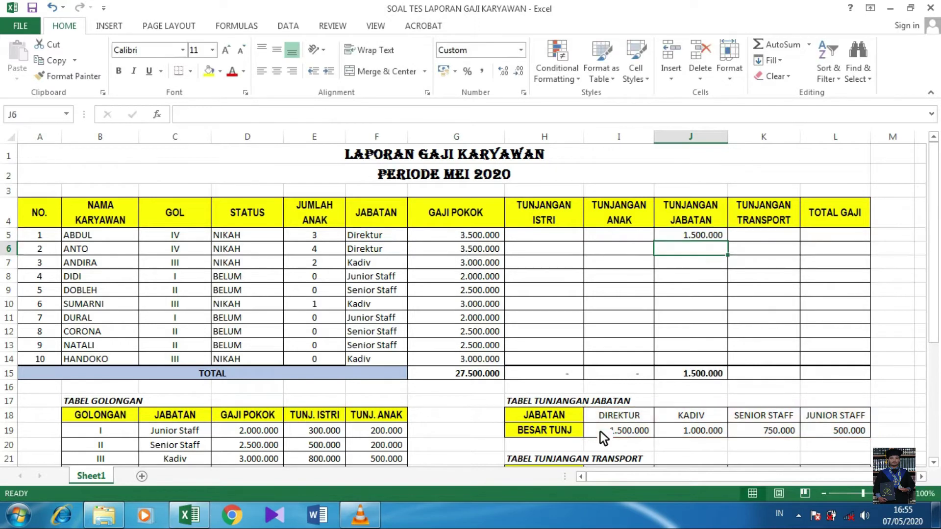
# Step: Fill the Tunjangan Jabatan formula from J5 down through J14 and spot-check it against the positions in column F
pyautogui.click(718, 240)
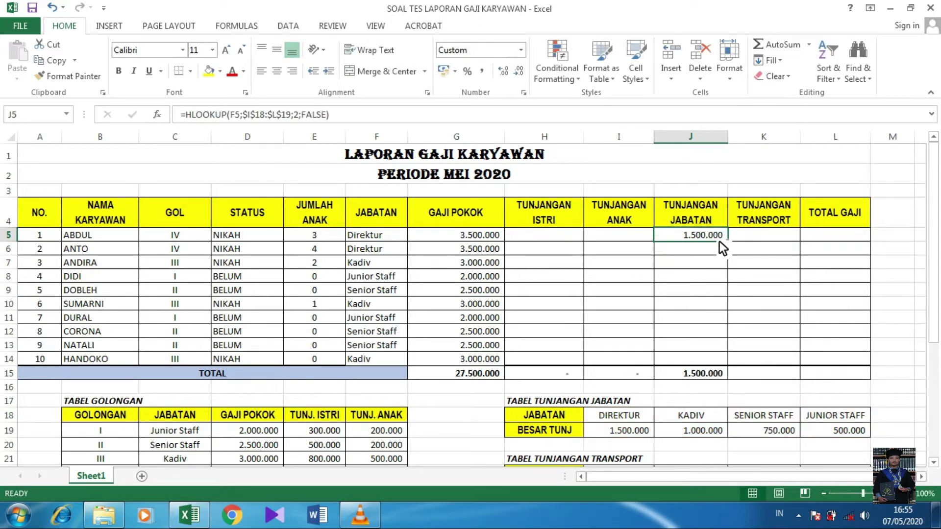
pyautogui.moveTo(728, 242); pyautogui.dragTo(727, 368)
pyautogui.click(711, 320)
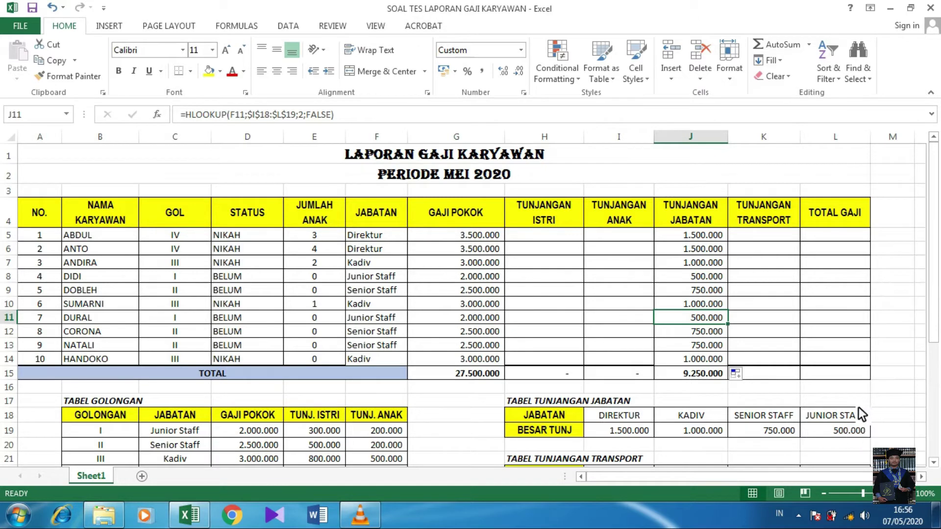
pyautogui.click(714, 359)
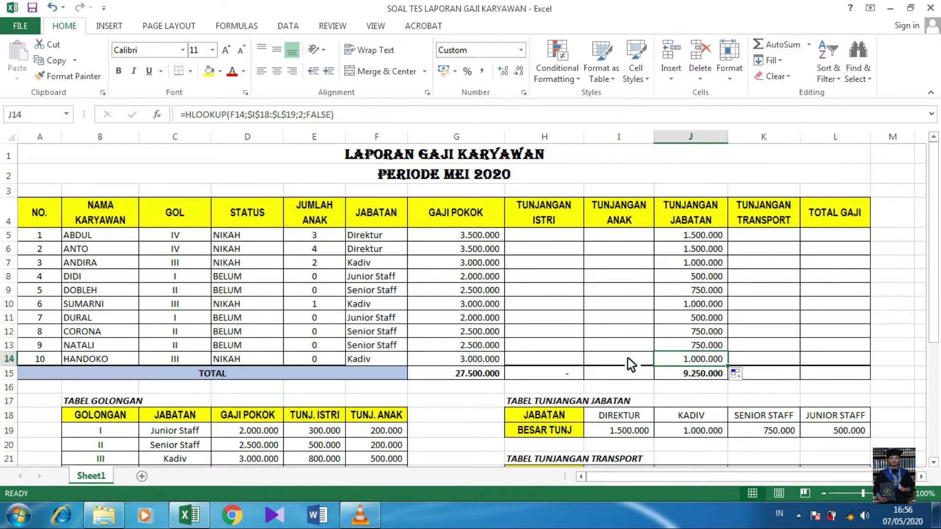
pyautogui.click(378, 361)
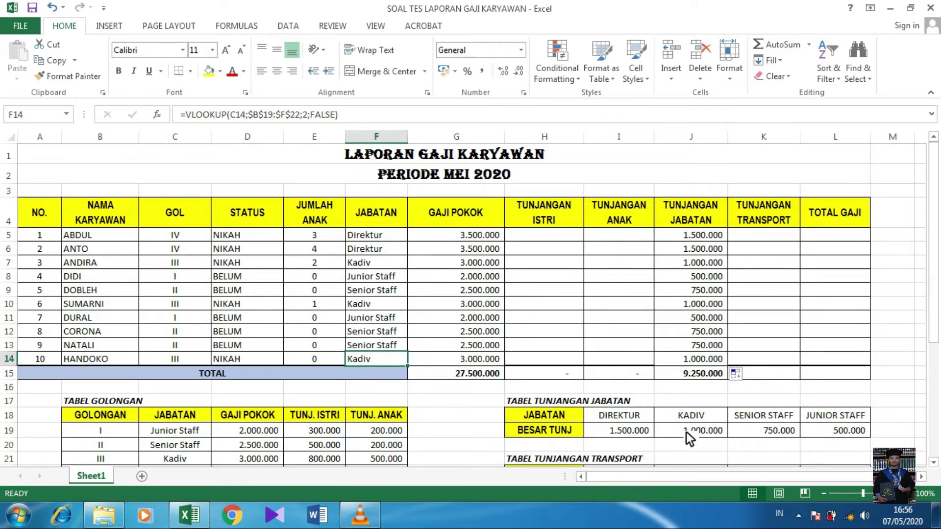
# Step: Begin an HLOOKUP formula in the first Tunjangan Transport cell, K5, with F5 as the lookup value
pyautogui.click(756, 238)
pyautogui.write('=HLOOKUP(')
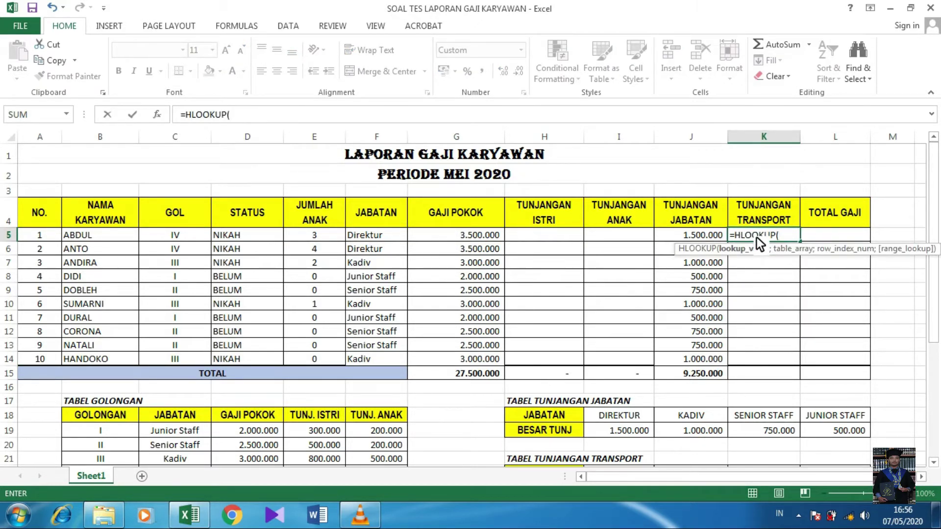
pyautogui.click(381, 238)
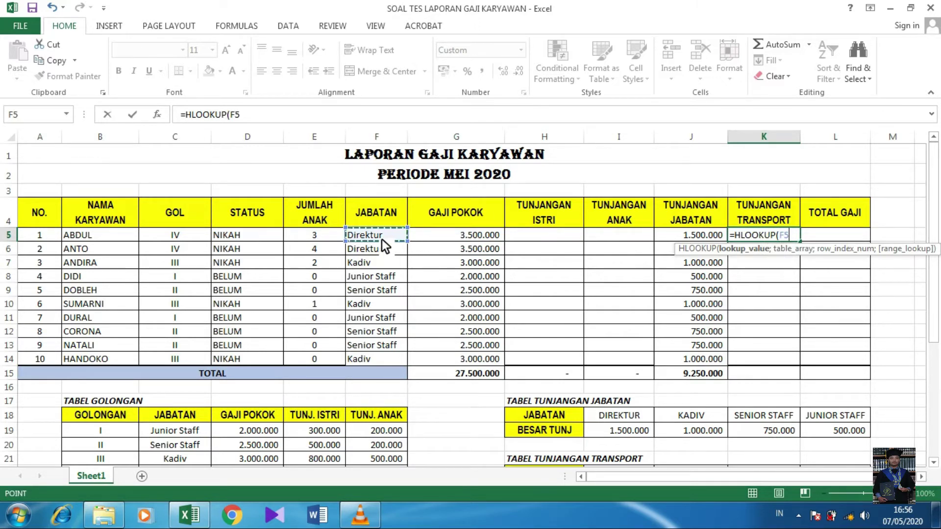
pyautogui.write(';')
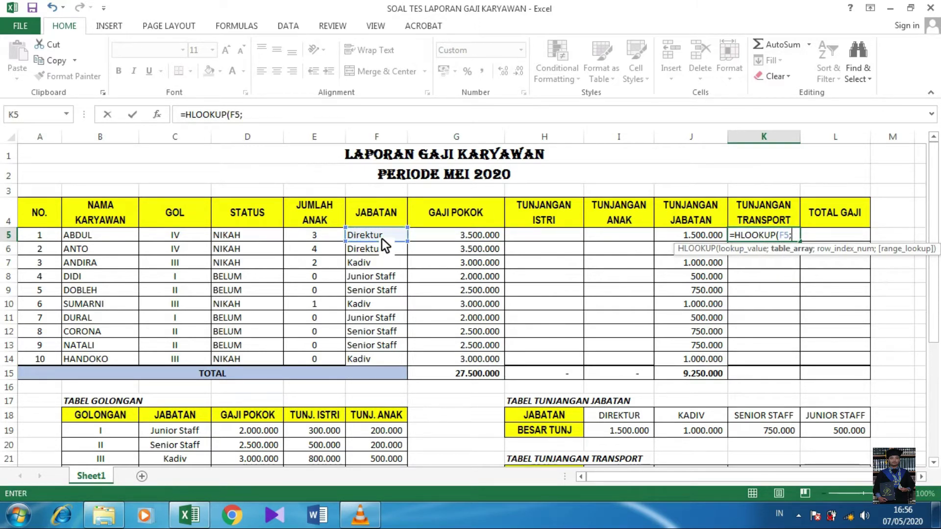
# Step: Give the Tunjangan Transport HLOOKUP the absolute range $I$22:$L$23 as its table array
pyautogui.scroll(-1, 563, 389)
pyautogui.click(613, 420)
pyautogui.hotkey('shift', 'Down')
pyautogui.hotkey('shift', 'Right')
pyautogui.hotkey('shift', 'Right')
pyautogui.hotkey('shift', 'Right')
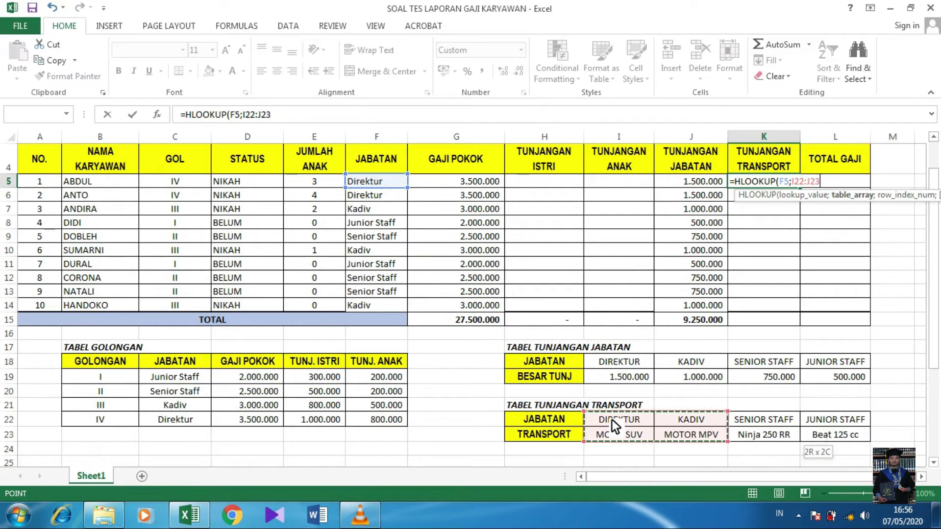
pyautogui.press('F5')
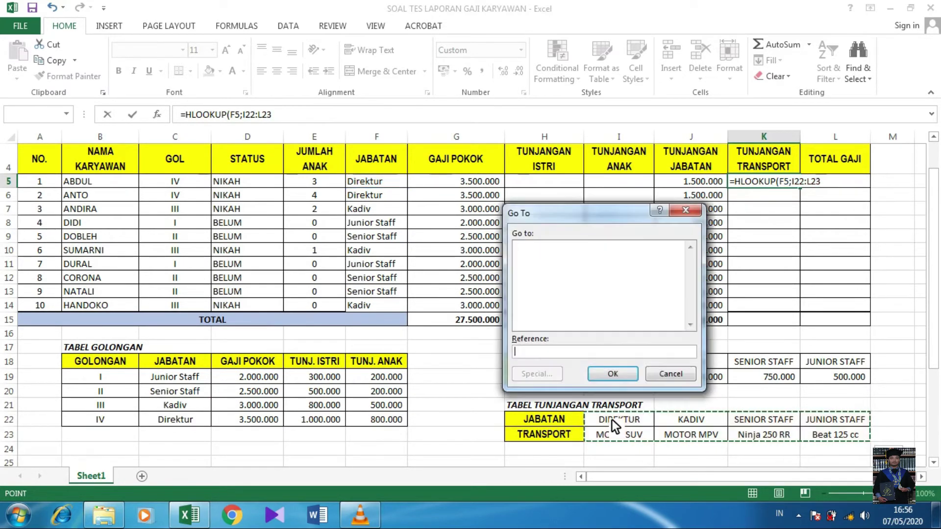
pyautogui.click(682, 375)
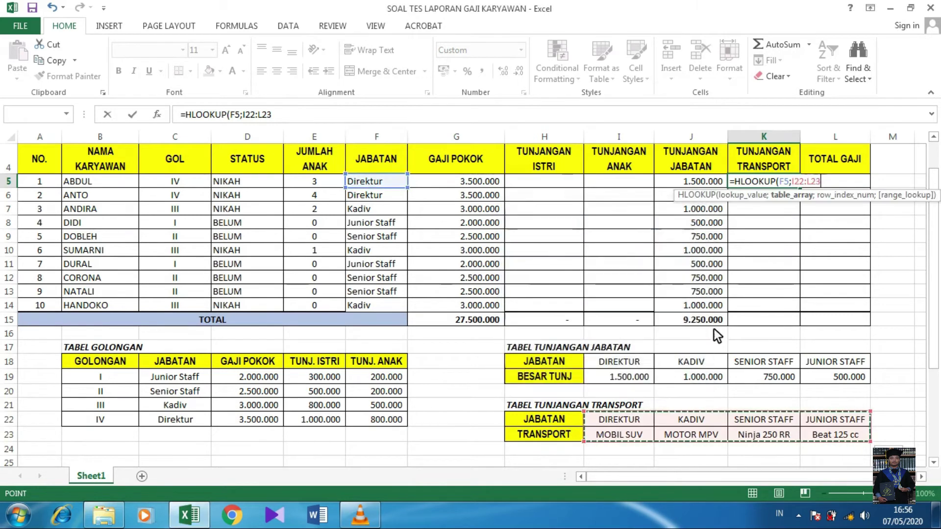
pyautogui.press('F4')
pyautogui.write(';')
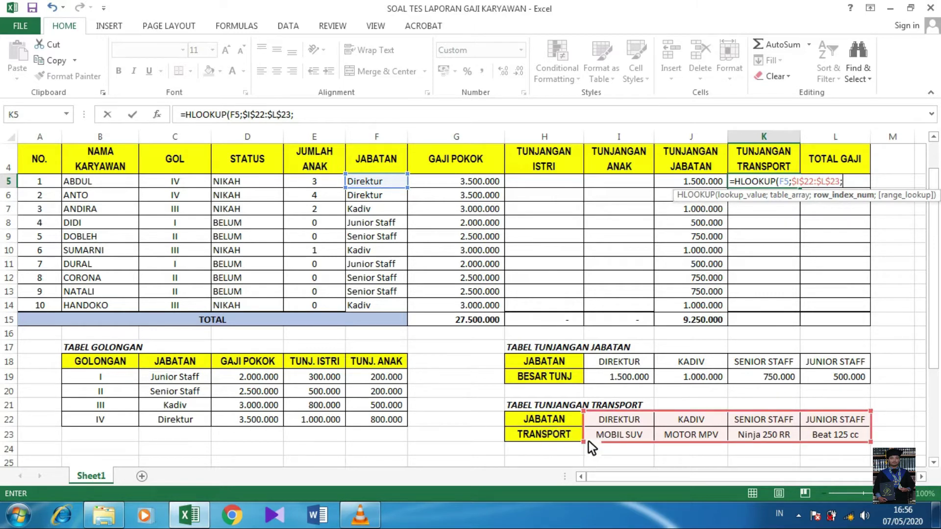
# Step: Complete the Tunjangan Transport formula in K5 with row index 2 and the exact-match option FALSE
pyautogui.write('2')
pyautogui.write(';FALSE')
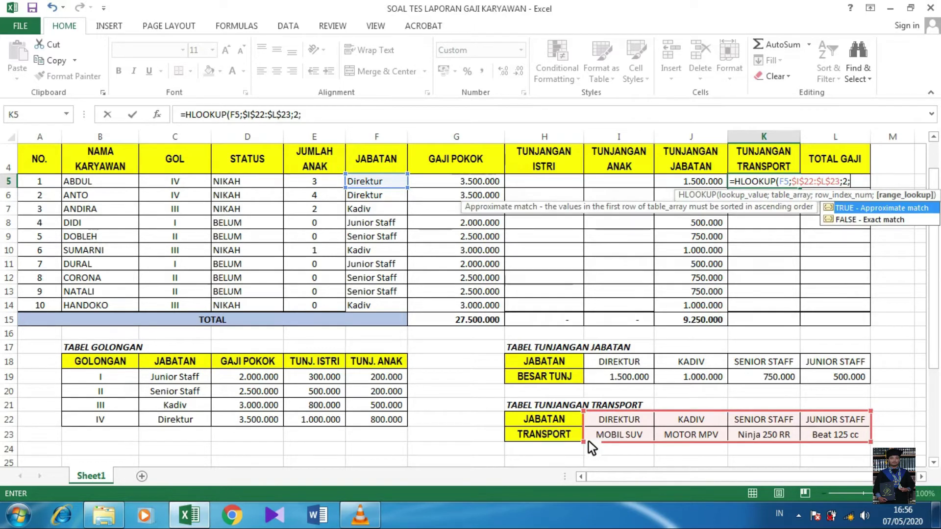
pyautogui.write(')')
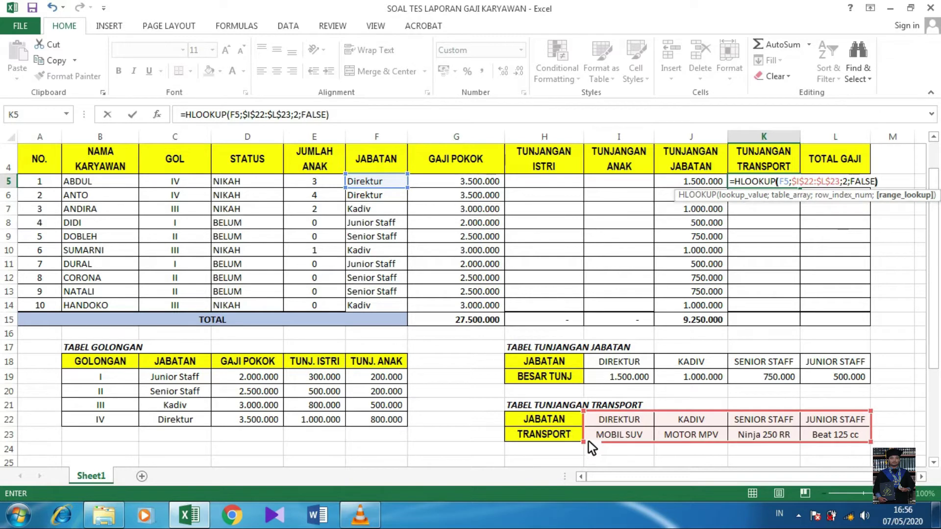
pyautogui.press('Return')
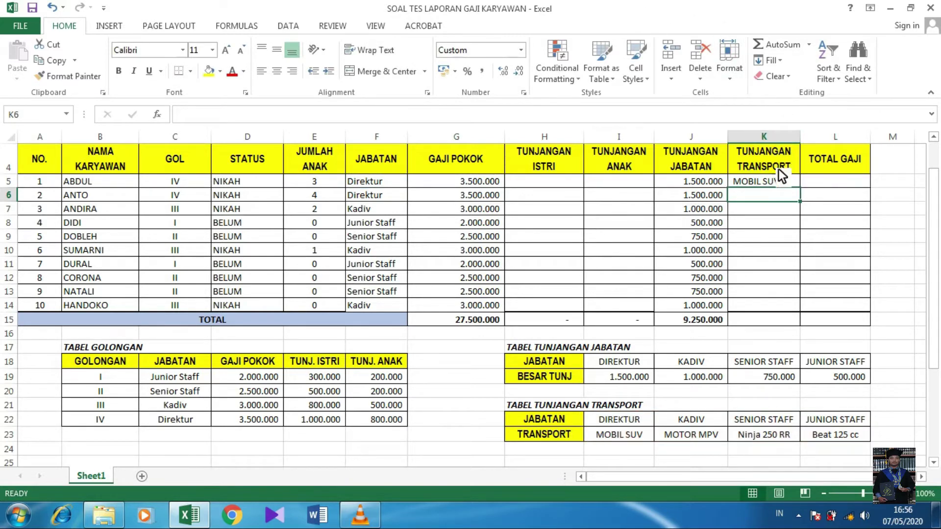
# Step: Fill the Tunjangan Transport formula from K5 down through K14 and spot-check it against the positions in column F
pyautogui.click(758, 184)
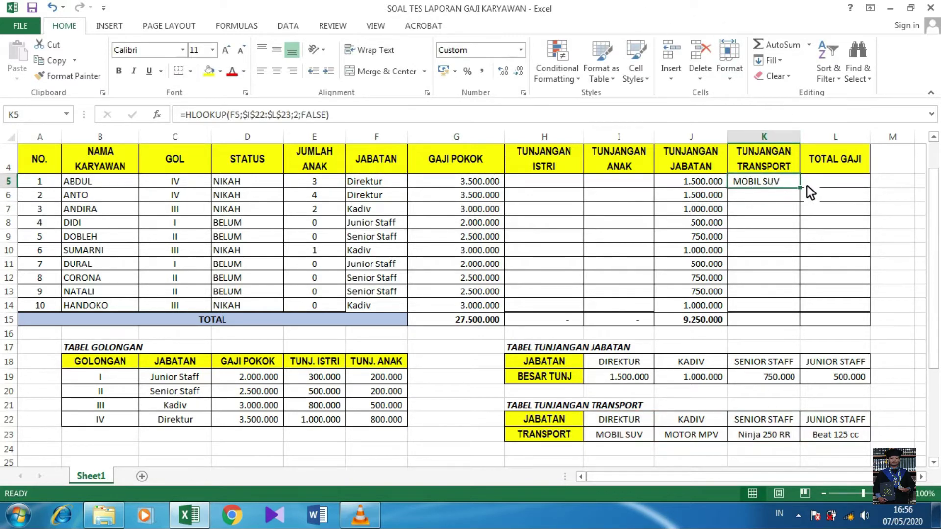
pyautogui.moveTo(800, 188); pyautogui.dragTo(794, 309)
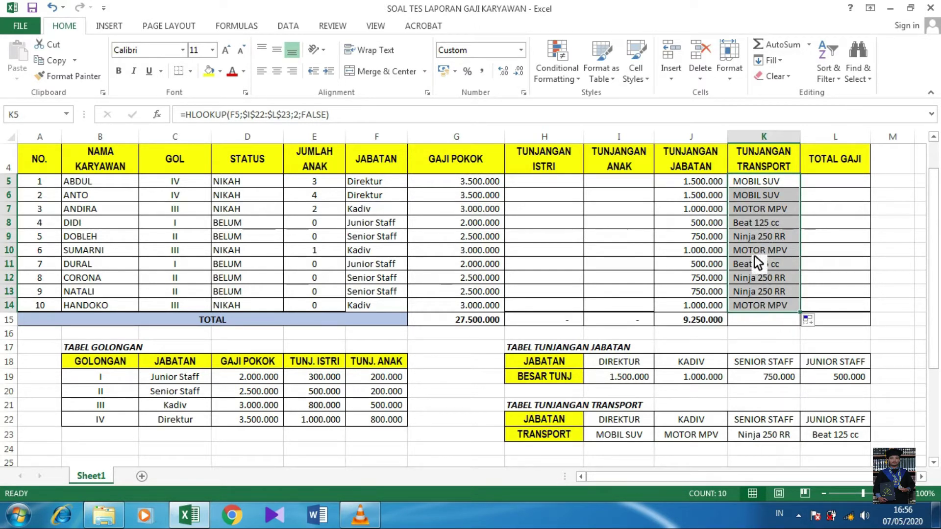
pyautogui.click(751, 281)
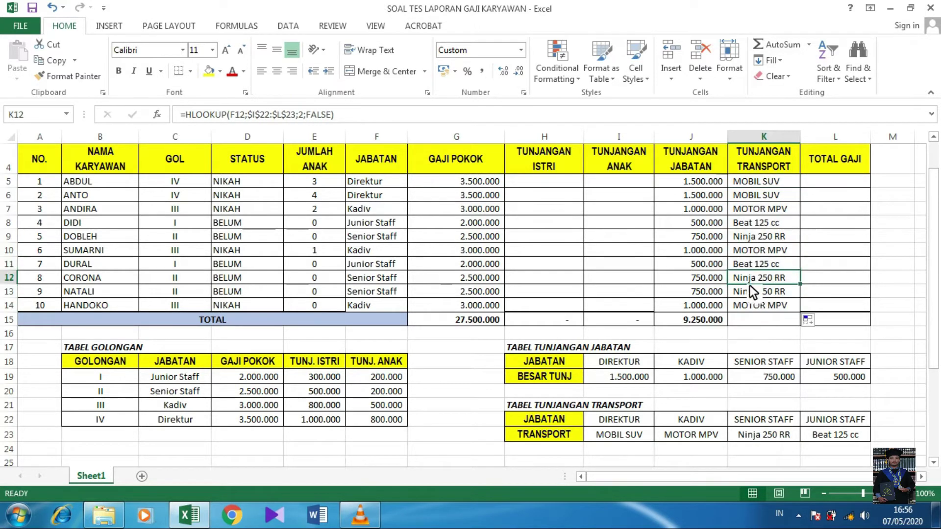
pyautogui.click(758, 225)
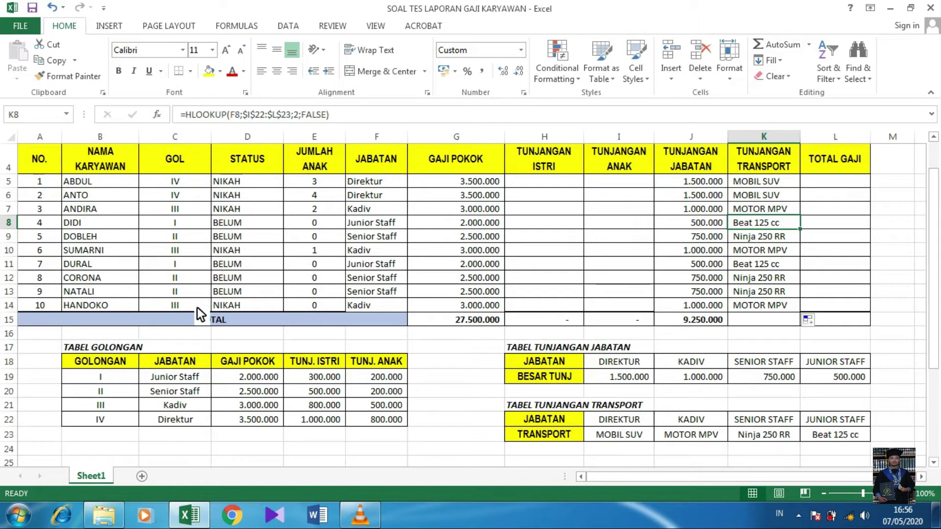
pyautogui.click(367, 305)
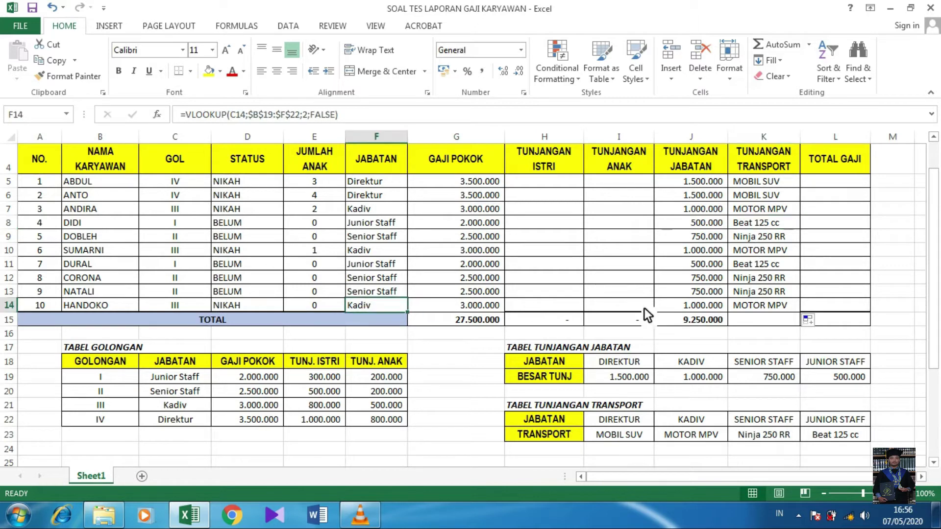
pyautogui.click(765, 307)
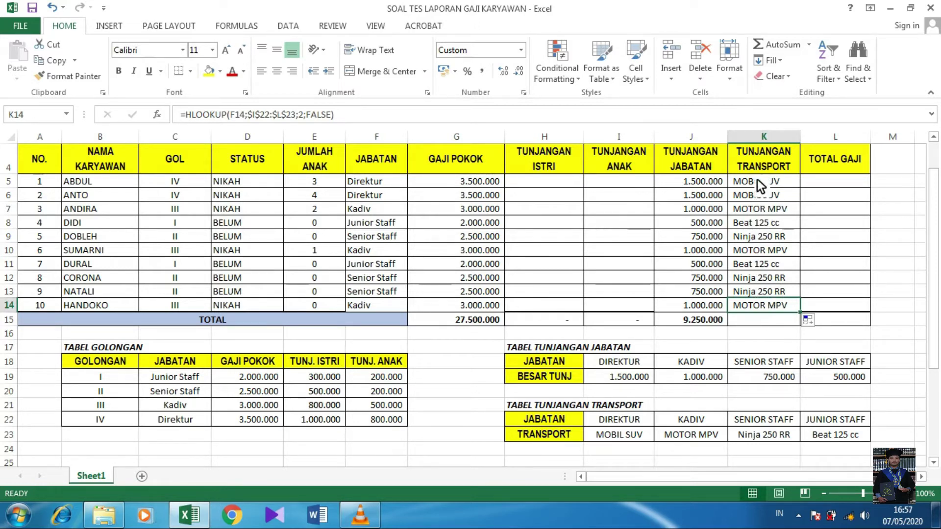
pyautogui.click(385, 181)
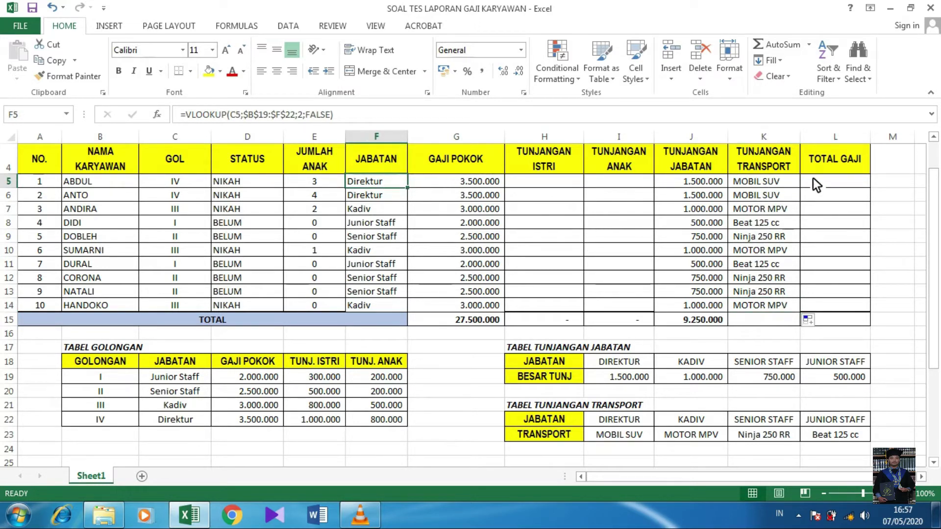
# Step: Recheck the first Tunjangan Transport cell and read the Tunjangan Istri rule in the KETERANGAN RUMUS notes
pyautogui.click(788, 185)
pyautogui.click(781, 191)
pyautogui.click(783, 182)
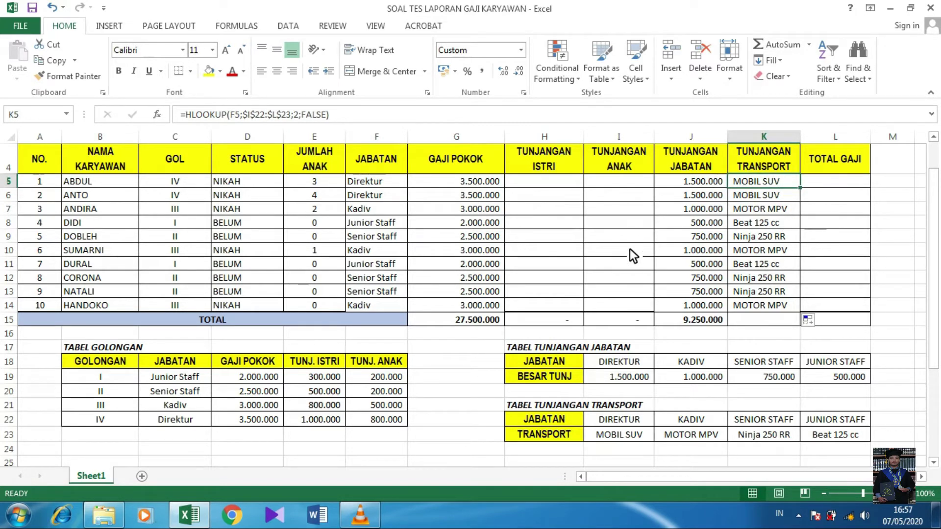
pyautogui.scroll(1, 553, 206)
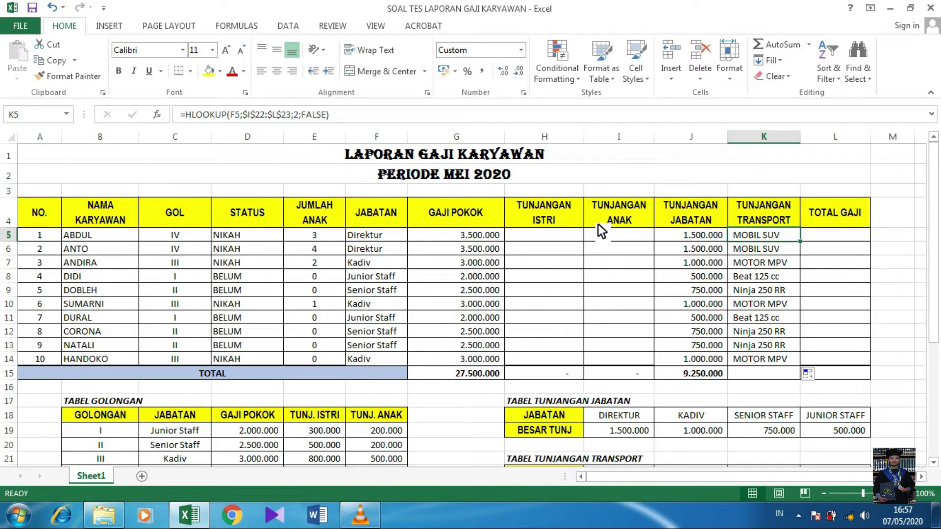
pyautogui.click(545, 238)
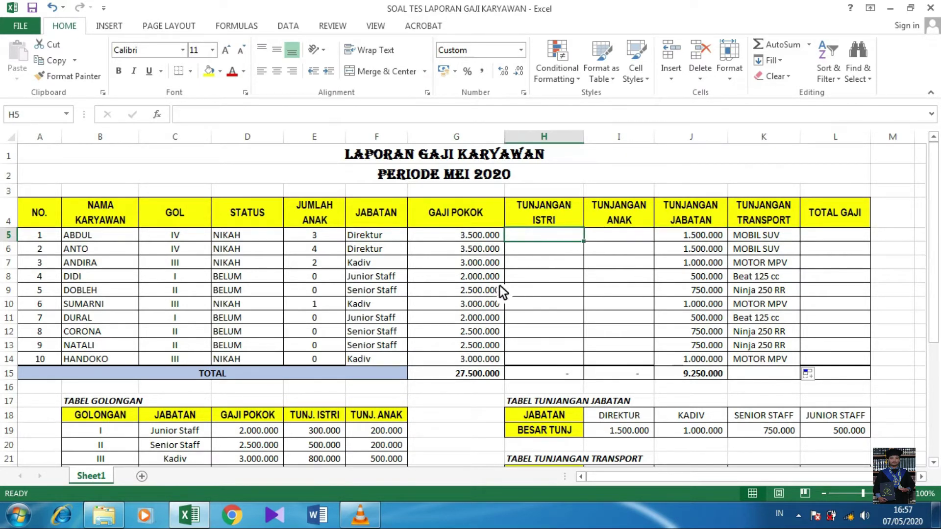
pyautogui.scroll(-4, 329, 362)
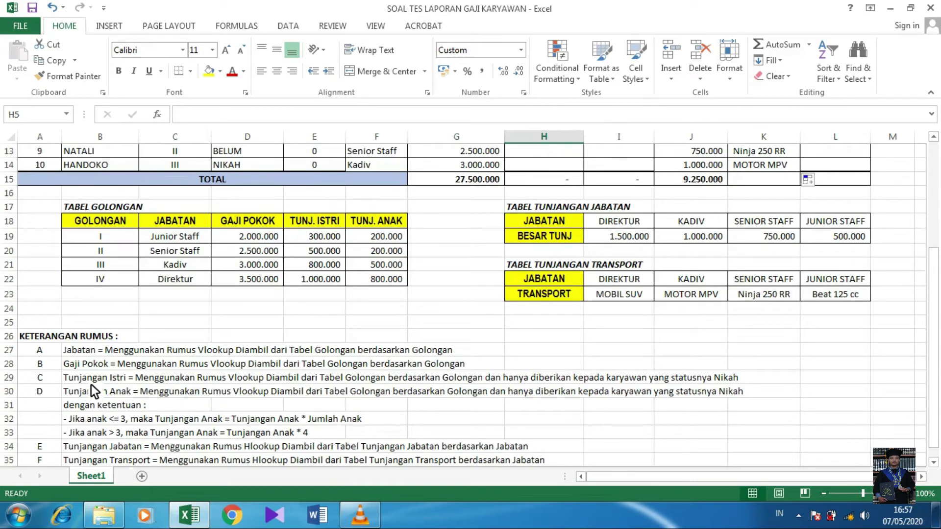
pyautogui.click(93, 379)
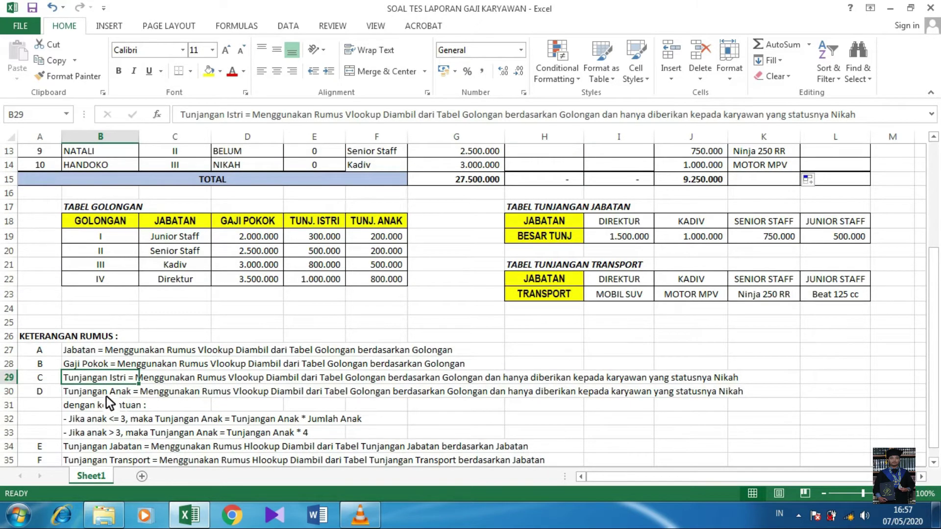
pyautogui.scroll(3, 163, 373)
pyautogui.scroll(-3, 301, 352)
pyautogui.scroll(4, 525, 382)
# Step: Begin an IF formula in the first Tunjangan Istri cell, H5, with the logical test D5="nikah"
pyautogui.click(554, 234)
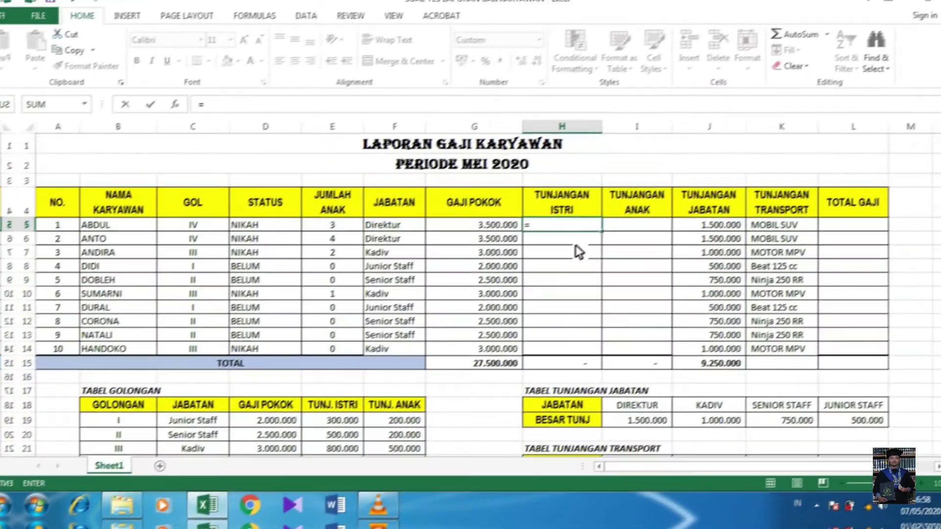
pyautogui.write('=')
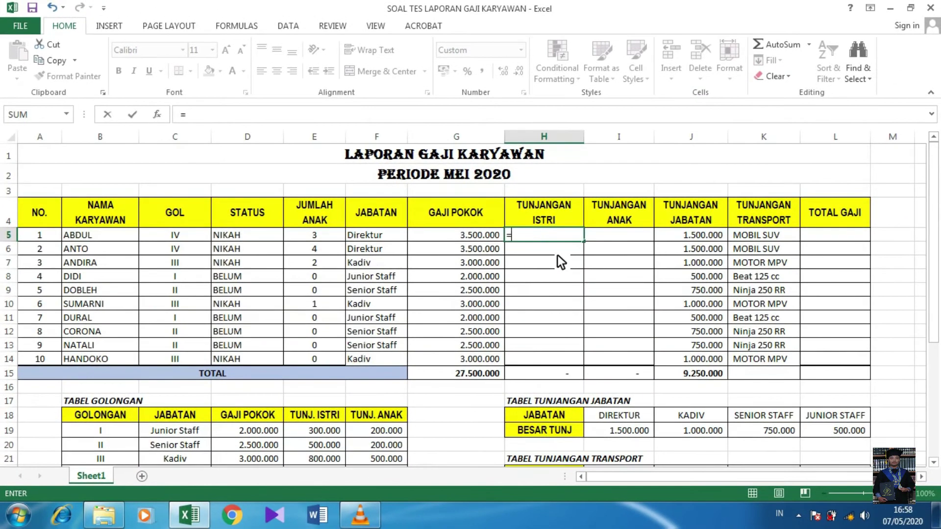
pyautogui.write('if')
pyautogui.press('Tab')
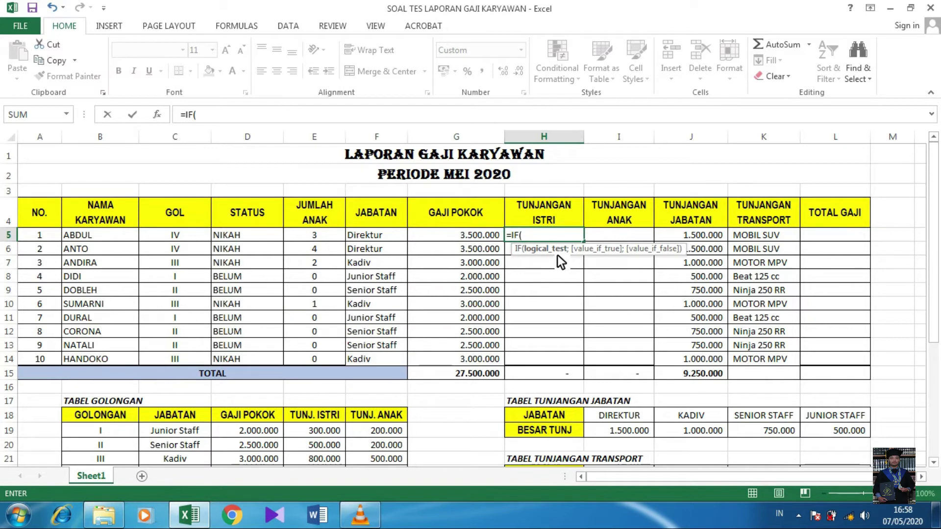
pyautogui.click(248, 236)
pyautogui.write('="')
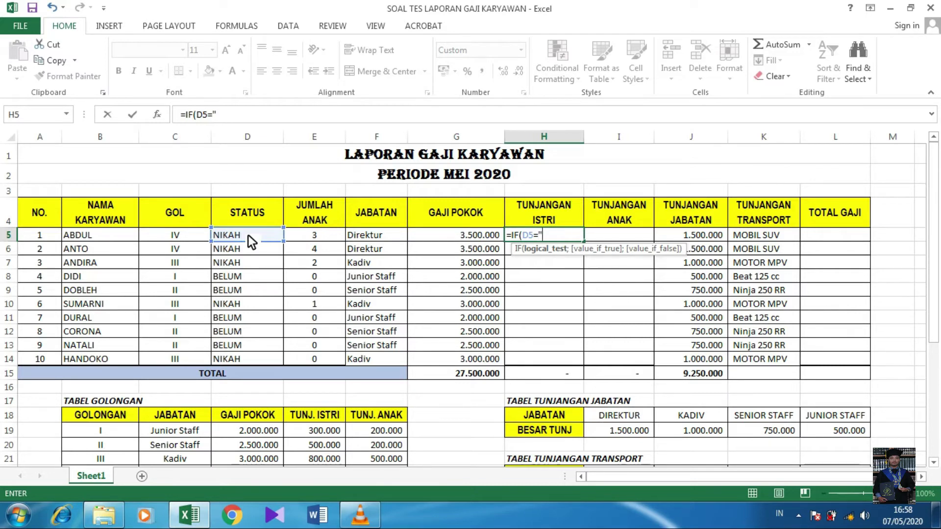
pyautogui.write('nikah"')
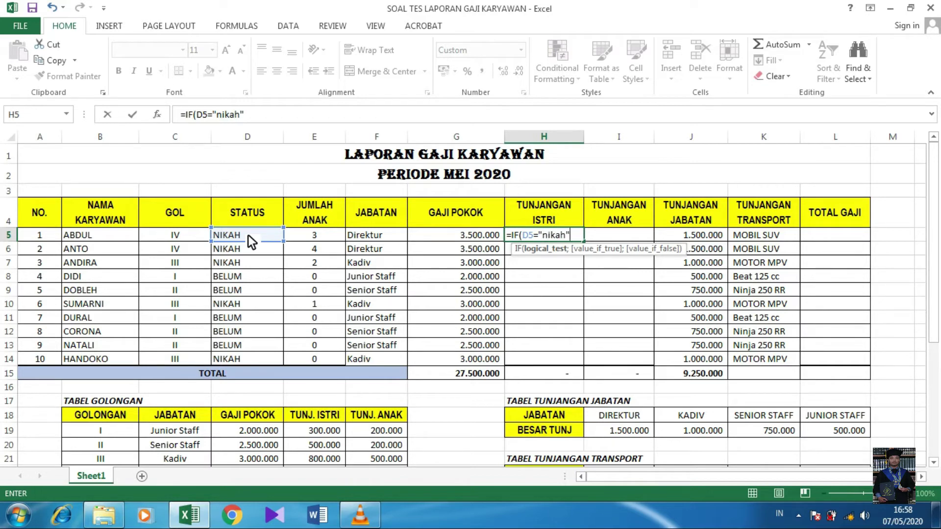
pyautogui.write(';')
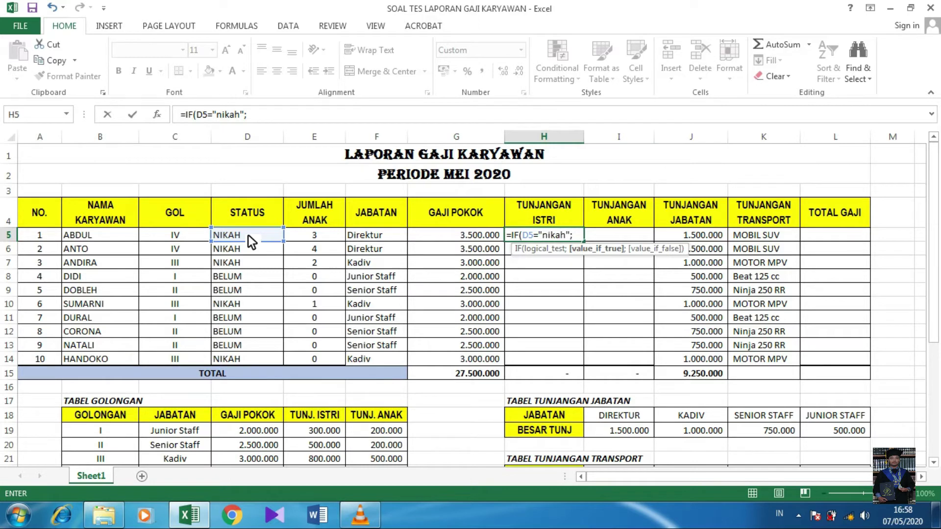
# Step: Nest a VLOOKUP as the IF formula's true value in H5, with C5 as the lookup value
pyautogui.write('vlookup(')
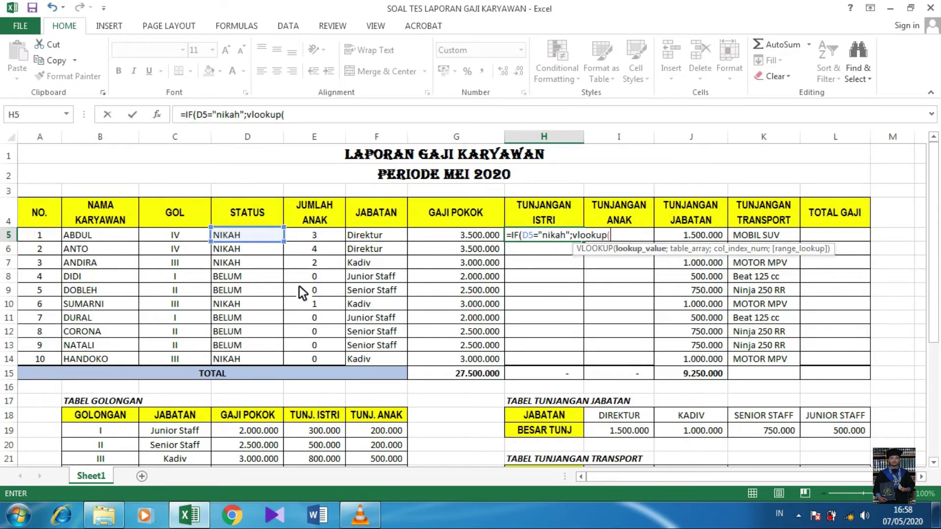
pyautogui.scroll(-1, 225, 304)
pyautogui.click(171, 183)
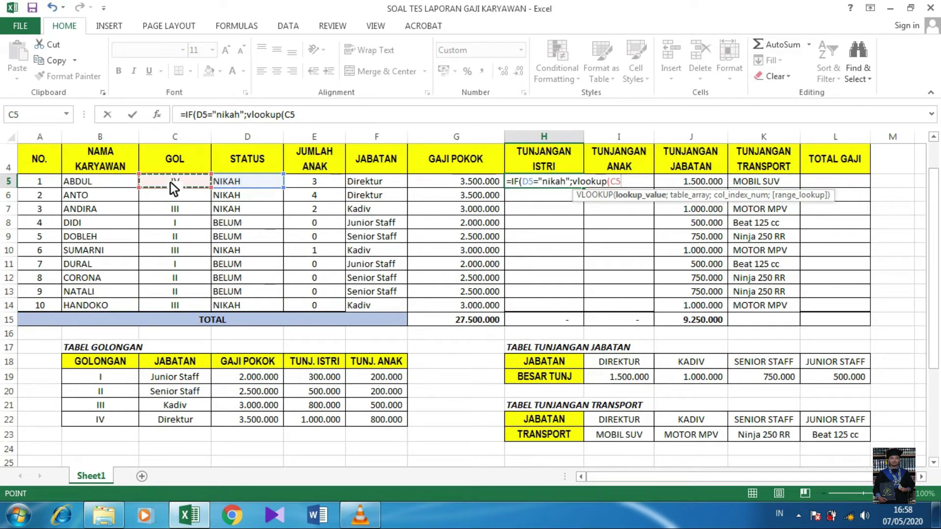
pyautogui.write(';')
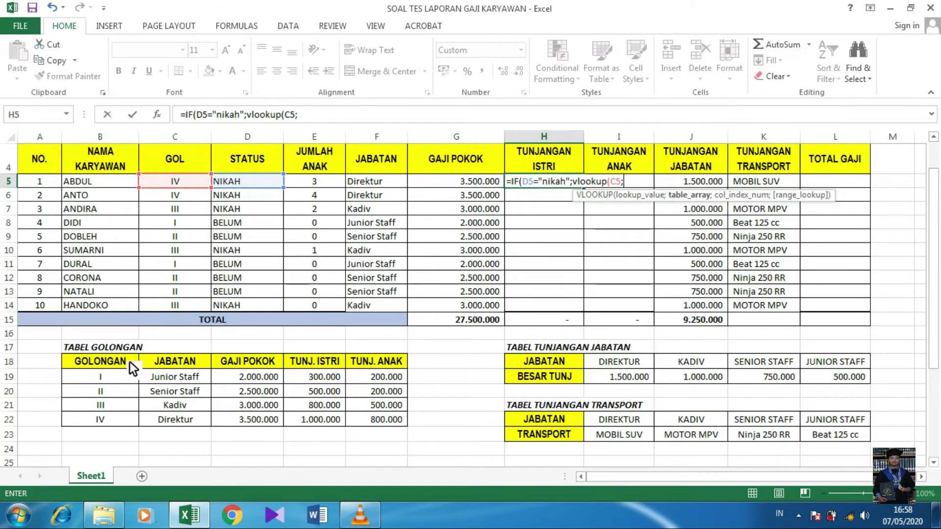
# Step: Give the nested Tunjangan Istri VLOOKUP the absolute range $B$19:$F$22 as its table array
pyautogui.click(120, 377)
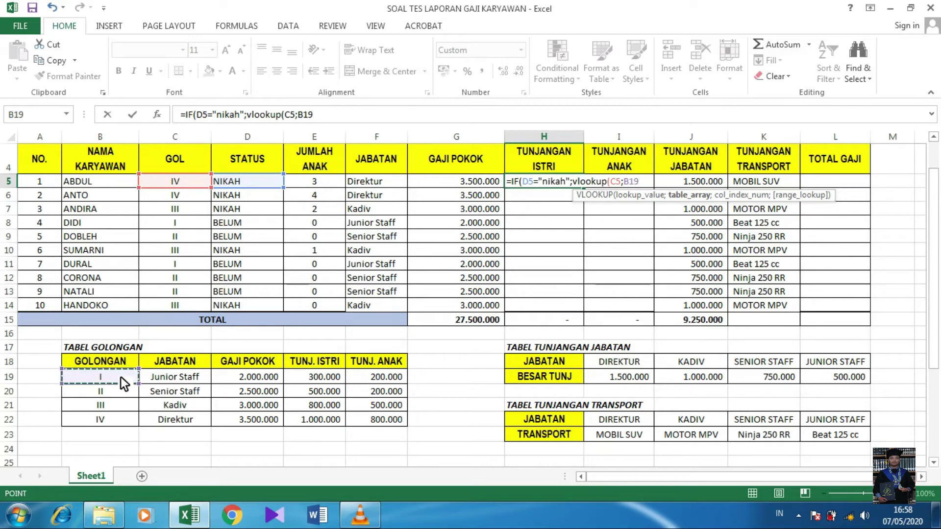
pyautogui.hotkey('shift', 'Down')
pyautogui.hotkey('shift', 'Down')
pyautogui.hotkey('shift', 'Down')
pyautogui.hotkey('shift', 'Right')
pyautogui.hotkey('shift', 'Right')
pyautogui.hotkey('shift', 'Right')
pyautogui.hotkey('shift', 'Right')
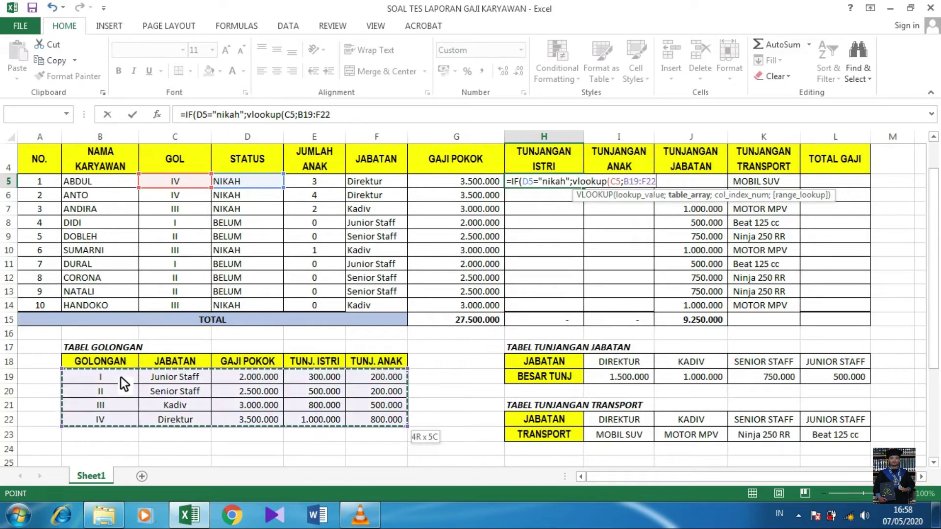
pyautogui.press('F5')
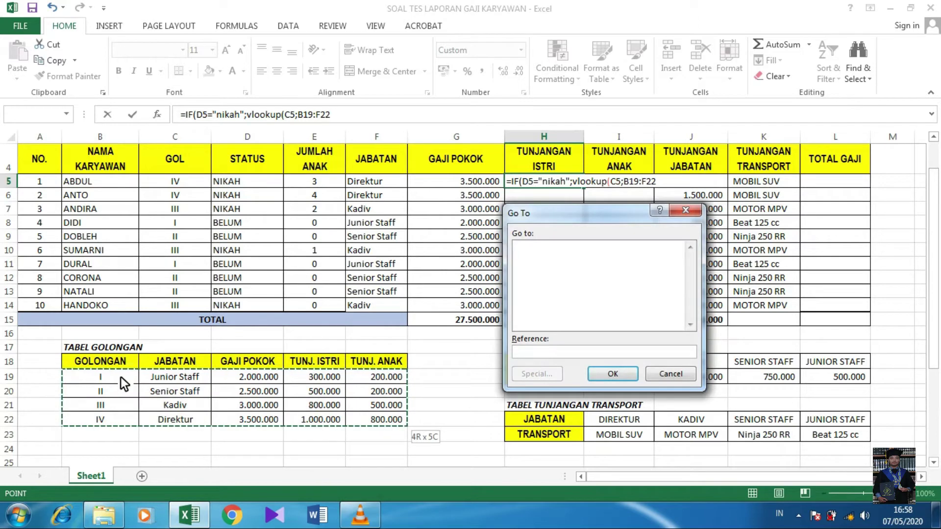
pyautogui.click(667, 374)
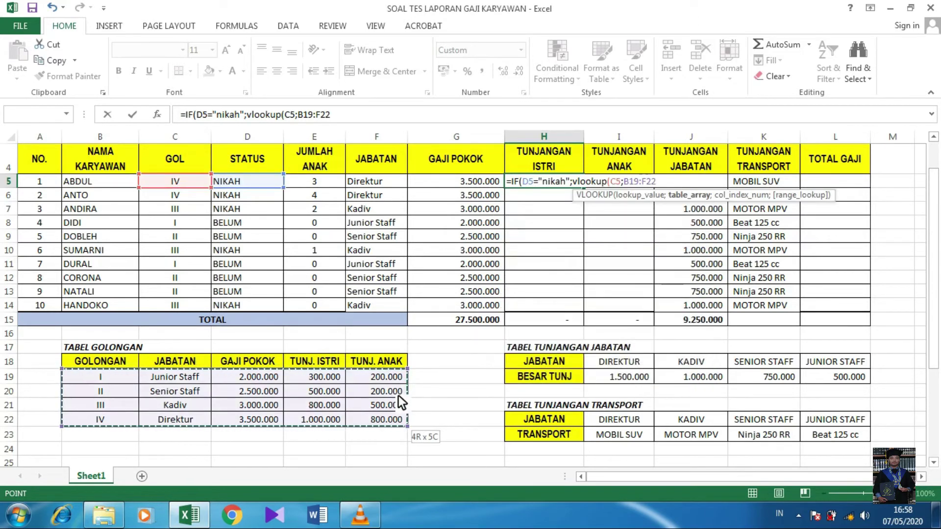
pyautogui.press('F4')
pyautogui.write(';')
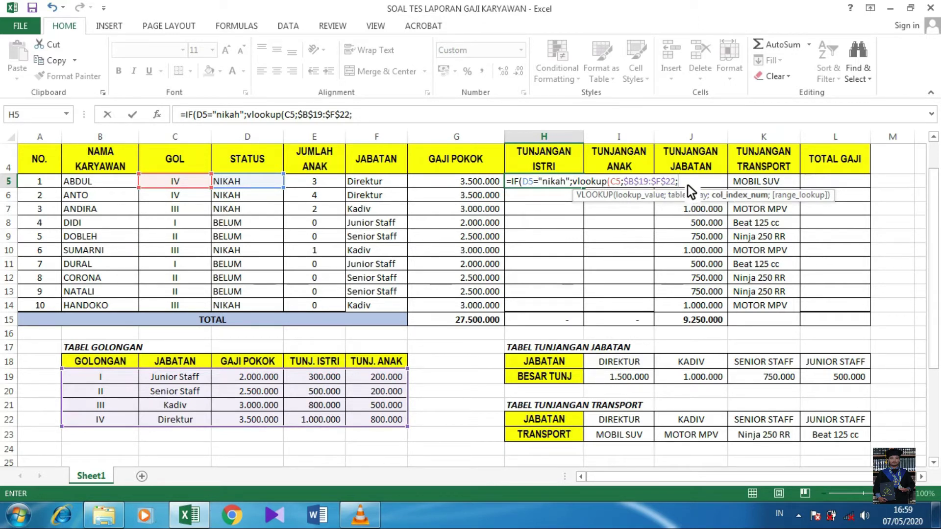
# Step: Complete the Tunjangan Istri formula with column index 4, FALSE and 0 as the false value, and fill it down through H14
pyautogui.write('4;')
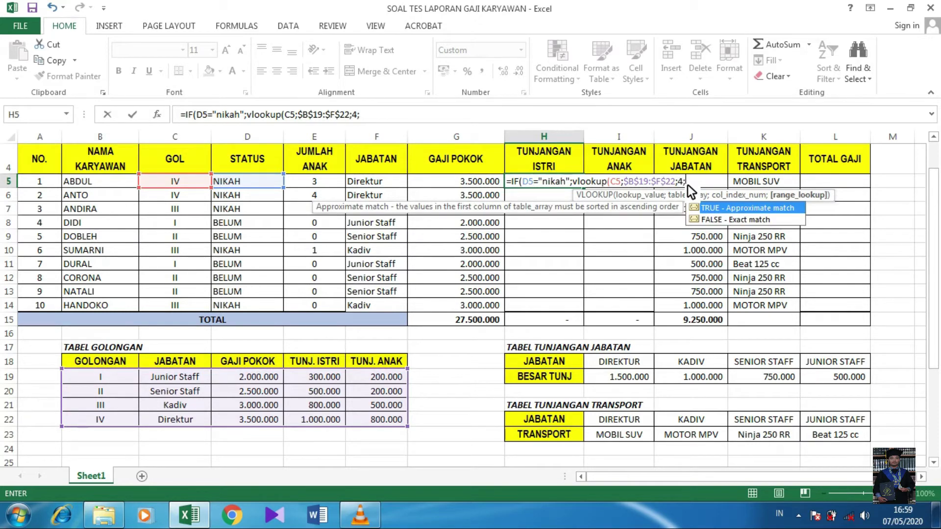
pyautogui.write('false);0')
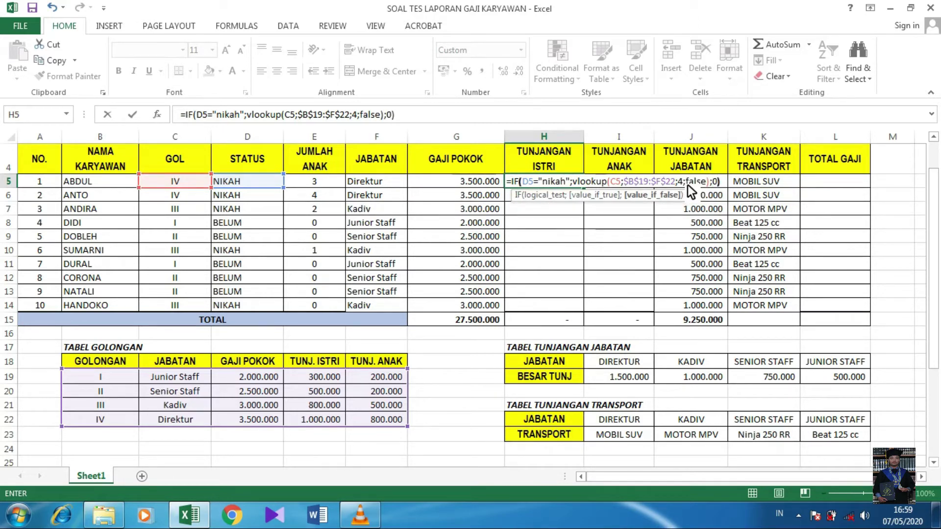
pyautogui.press('Return')
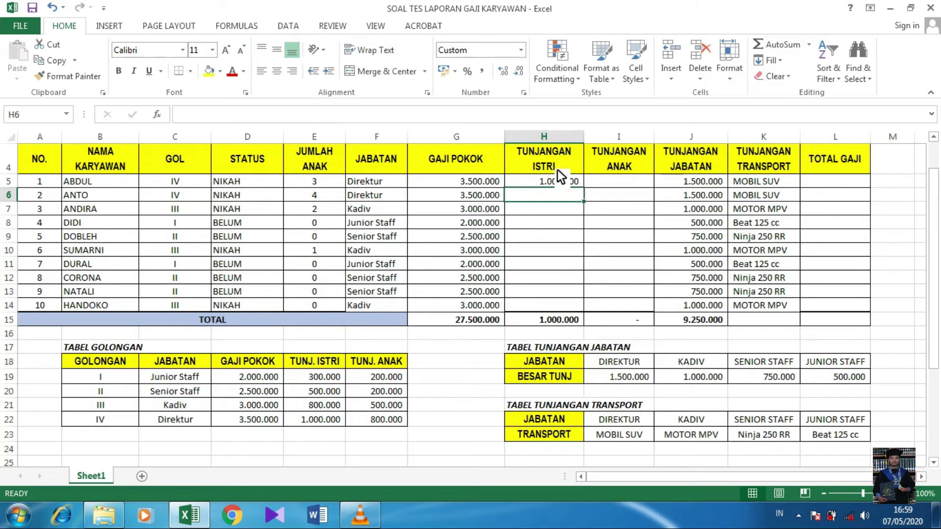
pyautogui.click(549, 183)
pyautogui.moveTo(585, 185); pyautogui.dragTo(582, 311)
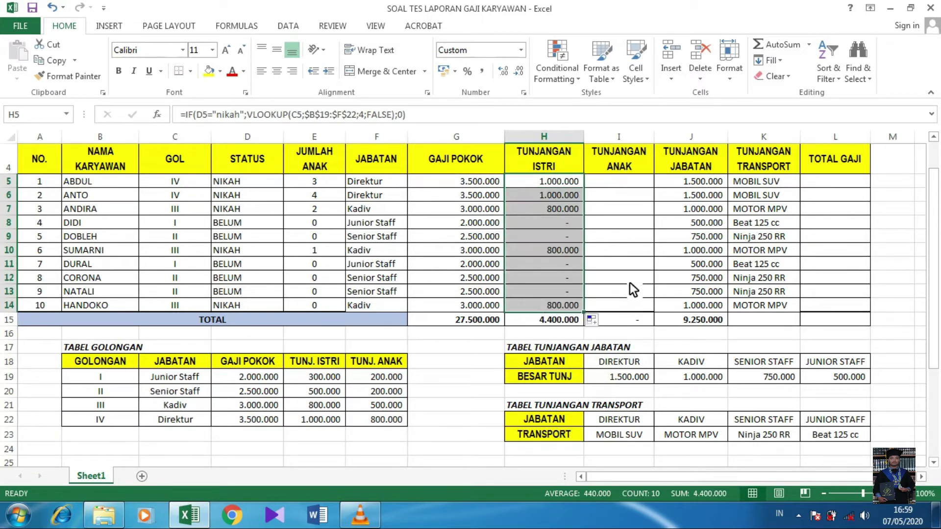
# Step: Spot-check the Tunjangan Istri formulas in column H against each employee's status and the TABEL GOLONGAN amounts
pyautogui.click(554, 195)
pyautogui.click(560, 181)
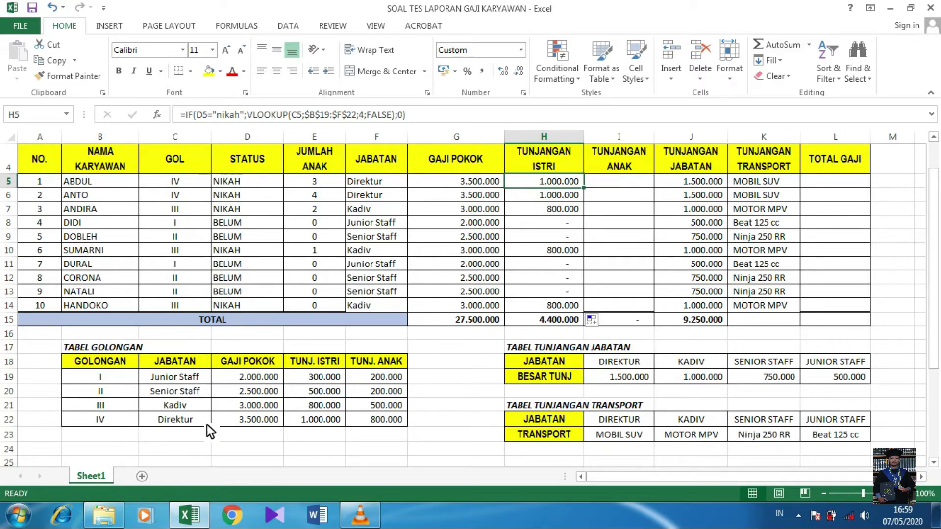
pyautogui.click(559, 211)
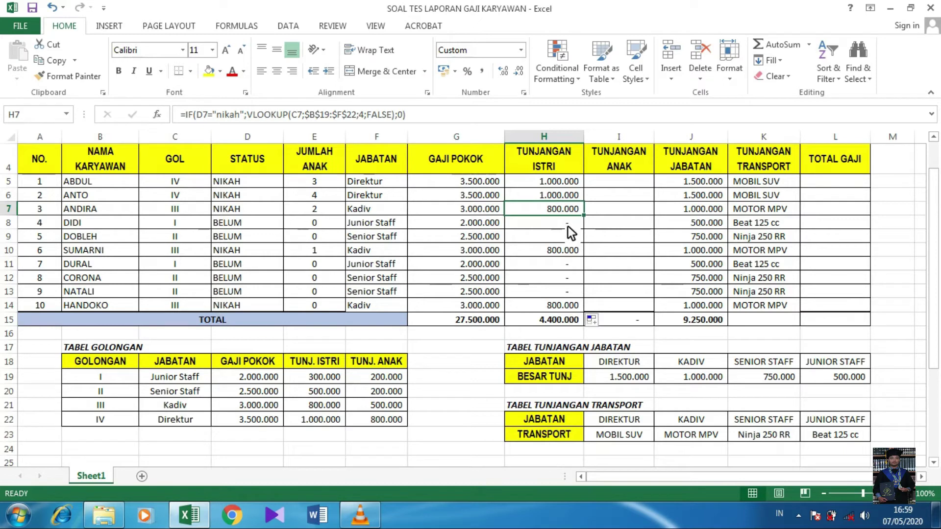
pyautogui.click(557, 238)
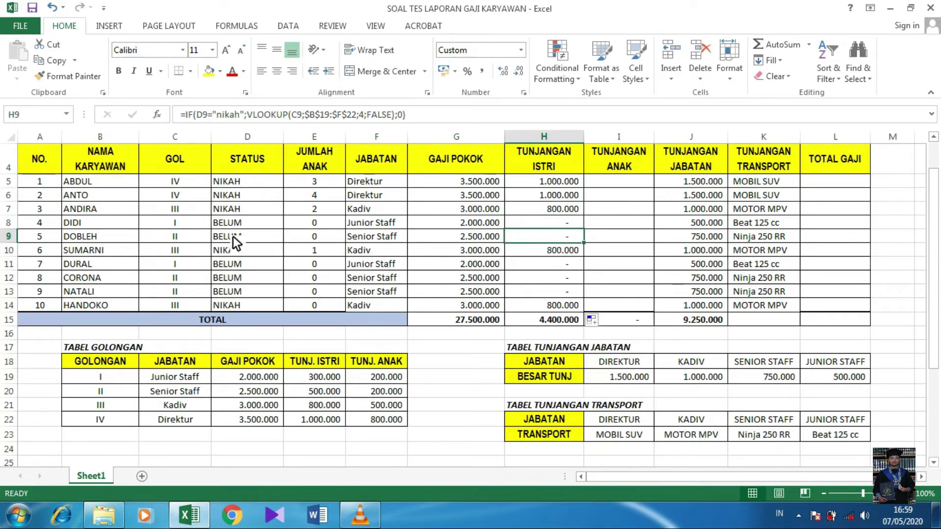
pyautogui.click(537, 223)
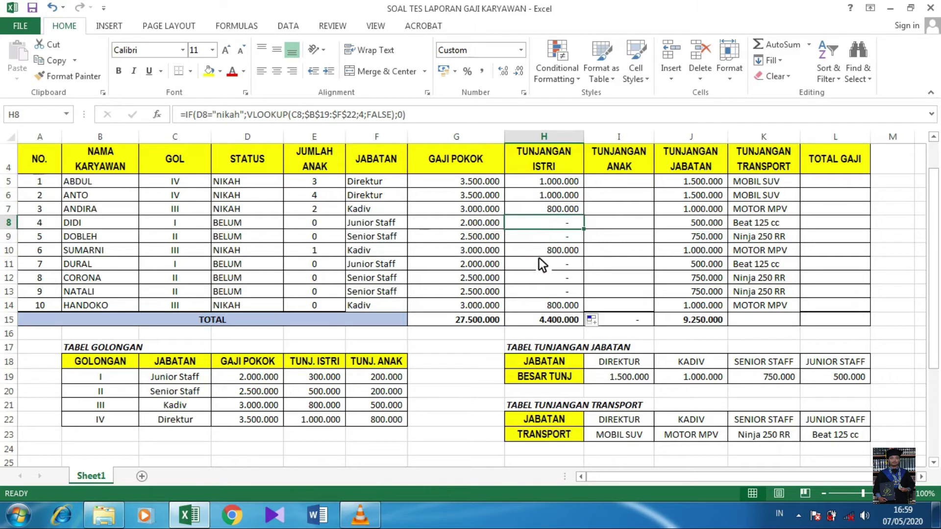
pyautogui.click(573, 269)
pyautogui.click(565, 281)
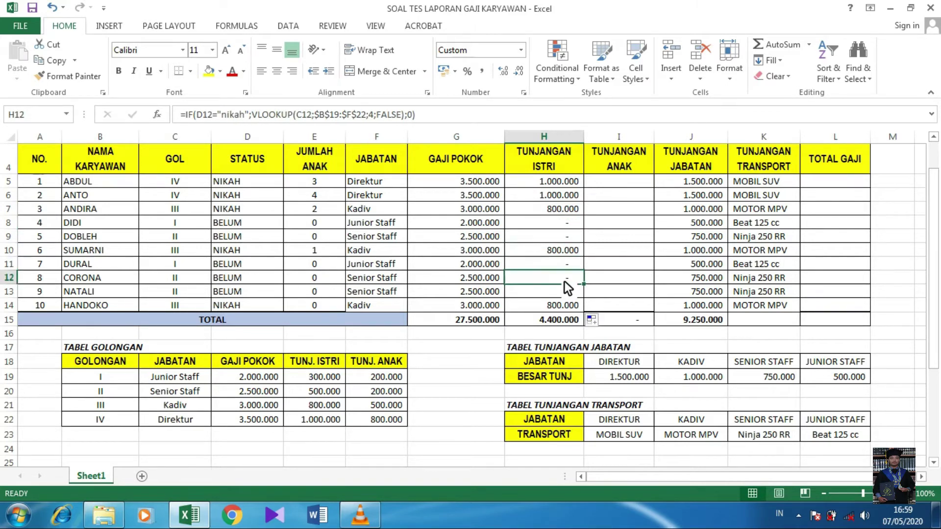
pyautogui.click(565, 294)
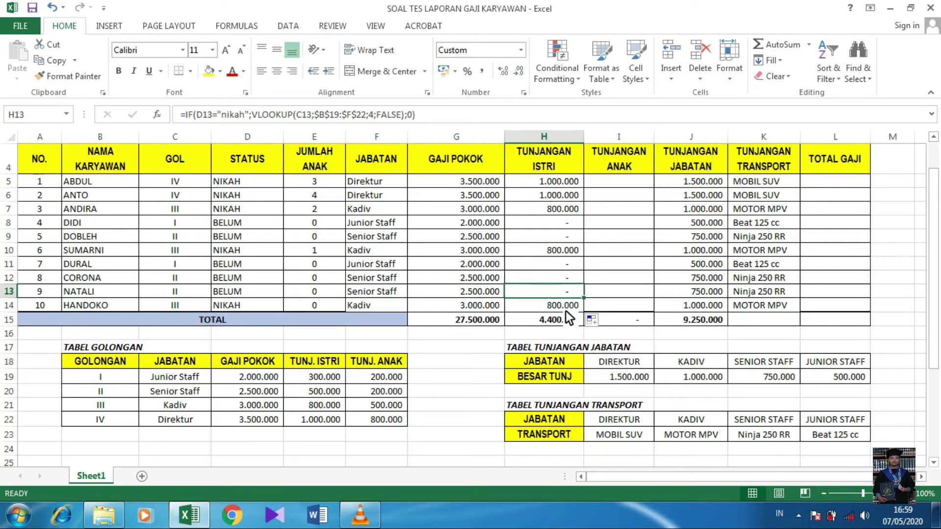
pyautogui.click(565, 308)
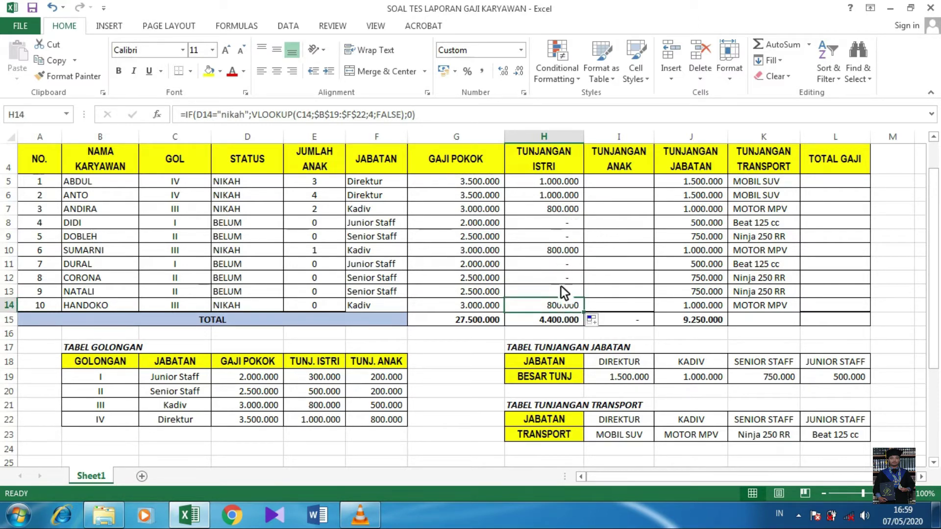
pyautogui.click(560, 294)
pyautogui.click(560, 278)
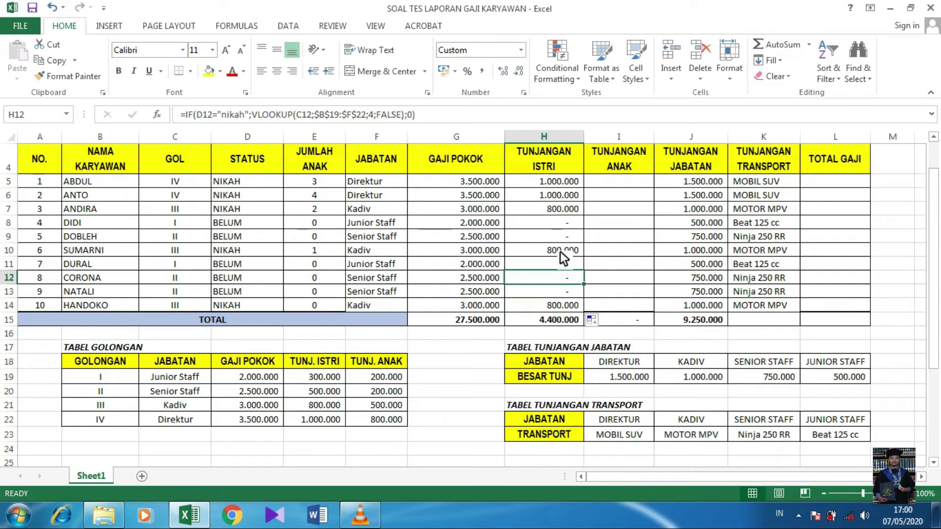
pyautogui.click(560, 263)
pyautogui.click(557, 222)
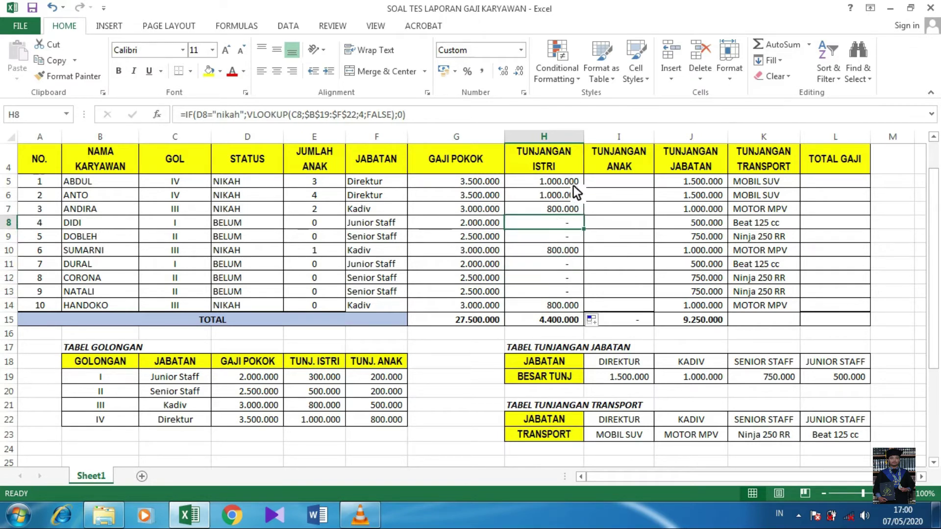
pyautogui.click(570, 184)
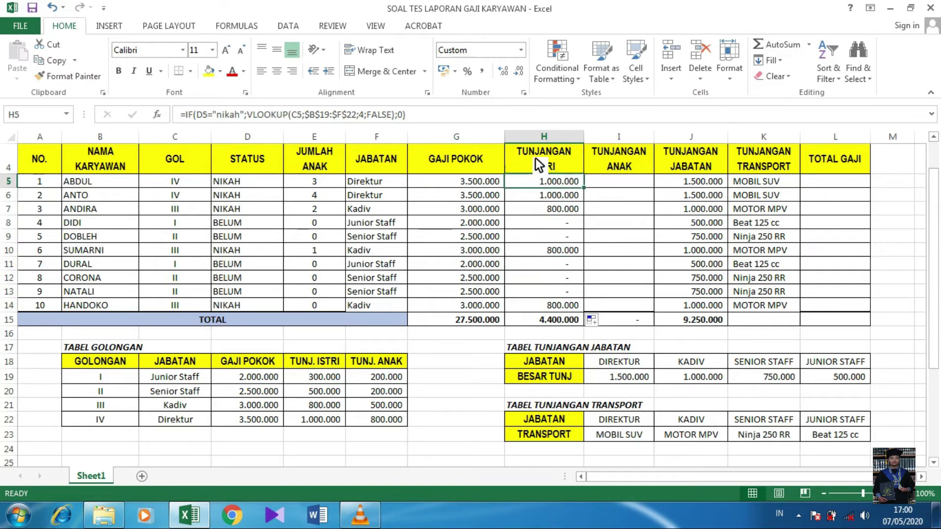
# Step: Review the Tunjangan Anak rules under KETERANGAN RUMUS, including the conditions for up to three and more than three children
pyautogui.click(613, 181)
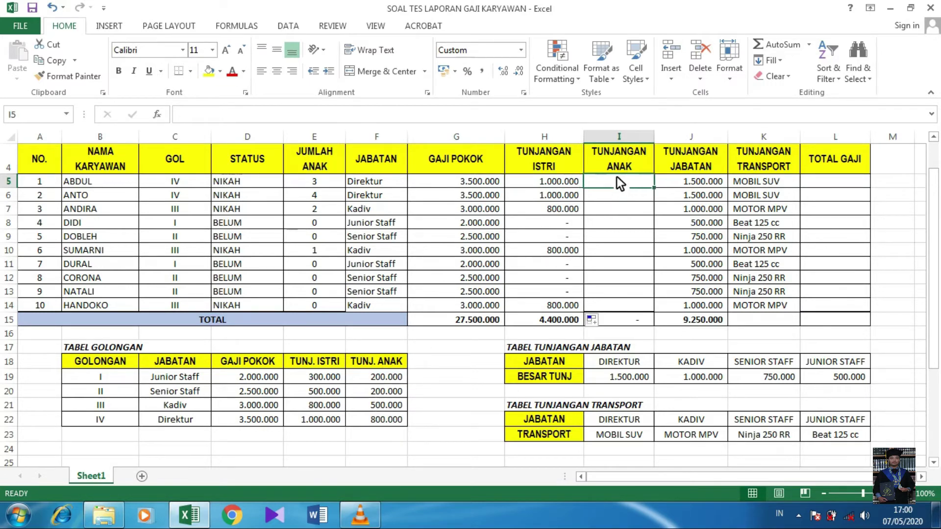
pyautogui.scroll(-4, 341, 415)
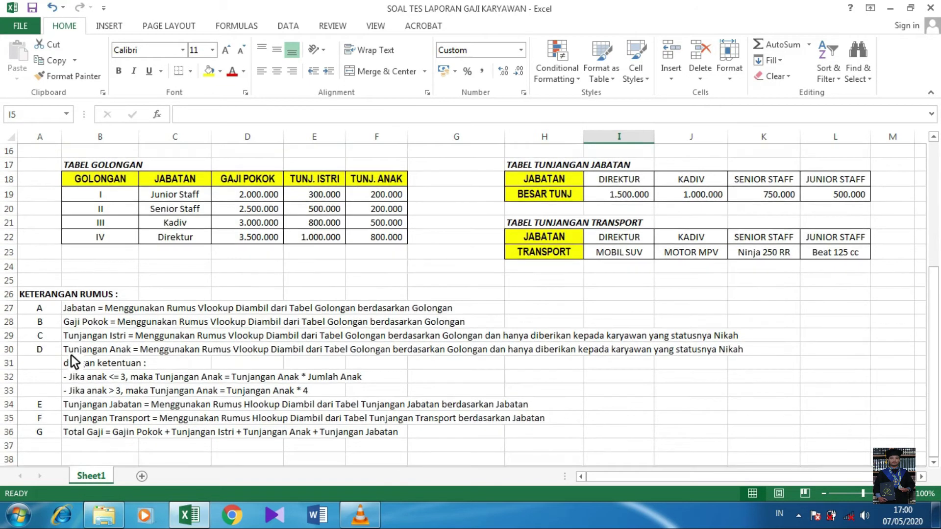
pyautogui.click(76, 353)
pyautogui.press('Right')
pyautogui.press('Right')
pyautogui.press('Right')
pyautogui.press('Right')
pyautogui.press('Right')
pyautogui.press('Right')
pyautogui.press('Right')
pyautogui.press('Right')
pyautogui.press('Left')
pyautogui.press('Left')
pyautogui.press('Left')
pyautogui.press('Left')
pyautogui.press('Left')
pyautogui.press('Left')
pyautogui.press('Left')
pyautogui.press('Left')
pyautogui.press('Down')
pyautogui.press('Down')
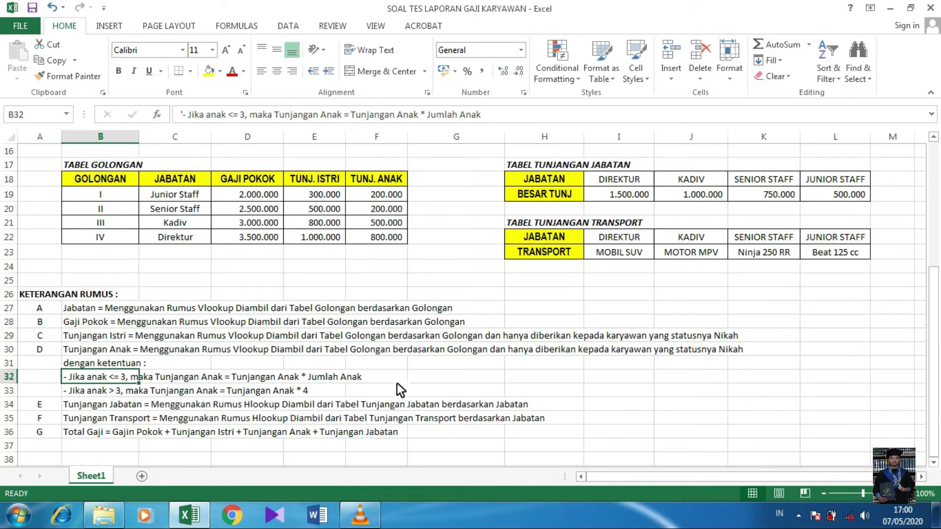
pyautogui.scroll(3, 424, 371)
pyautogui.scroll(-4, 424, 371)
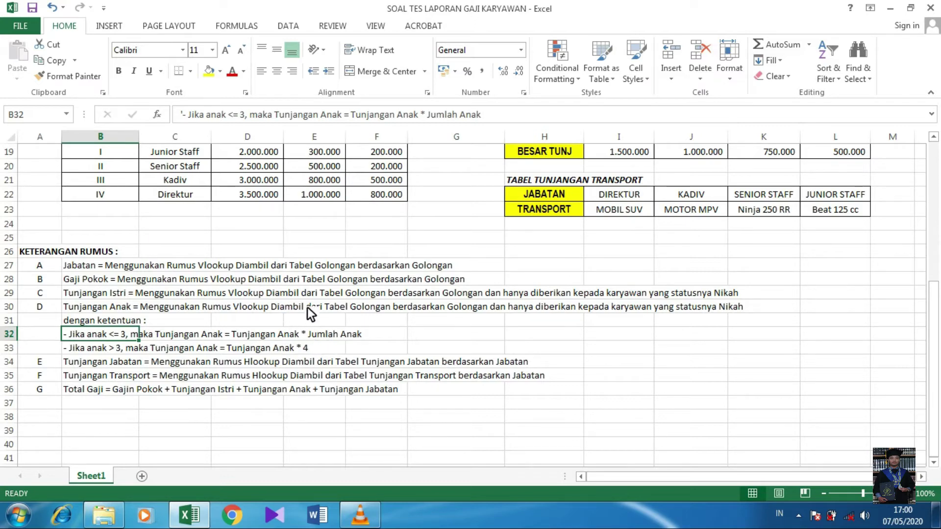
pyautogui.scroll(6, 385, 292)
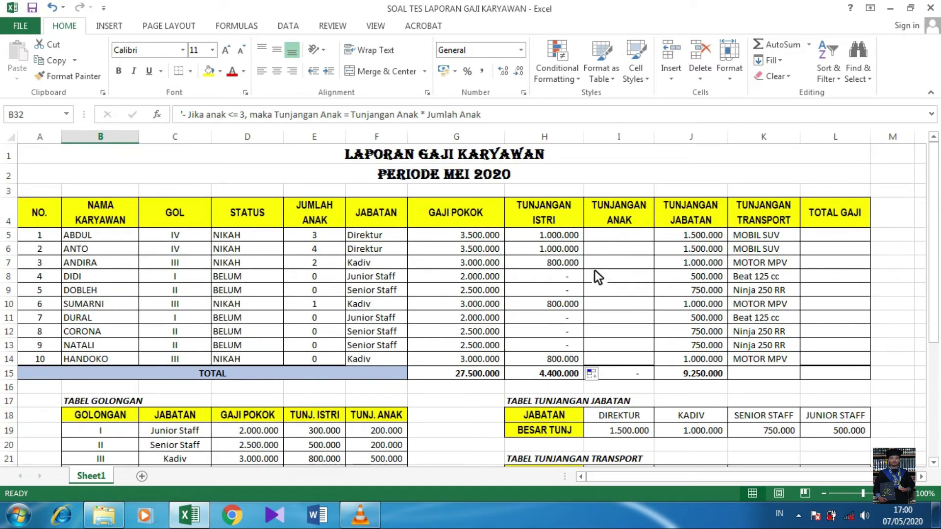
# Step: Start an IF formula in I5 whose AND test requires D5="nikah" and E5<=3
pyautogui.click(635, 237)
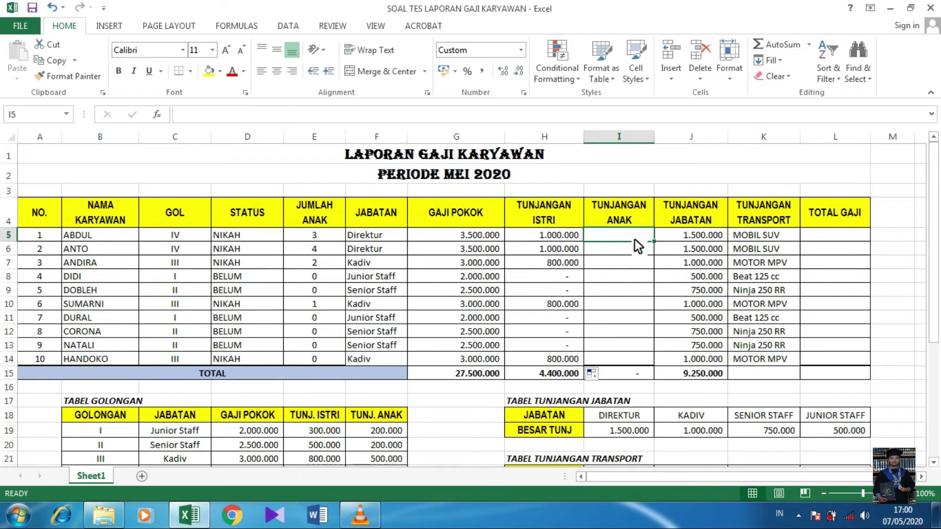
pyautogui.write('=if(')
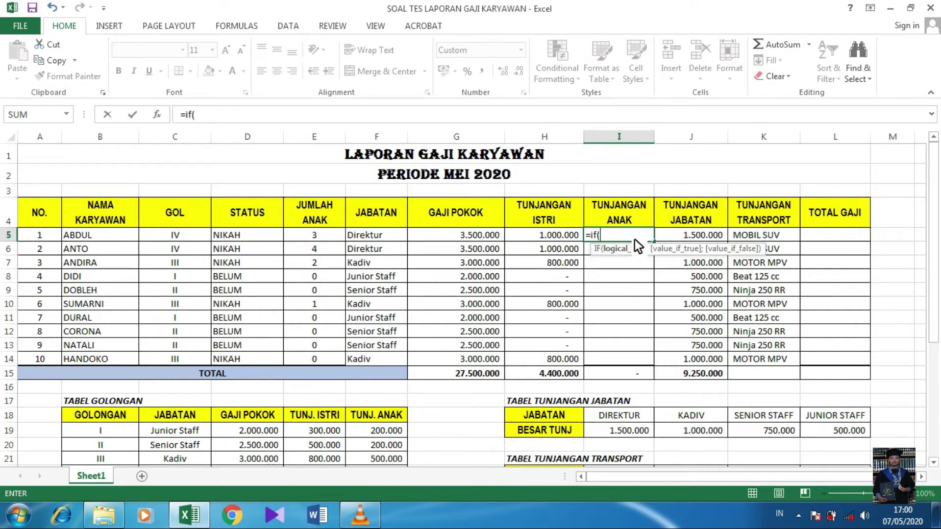
pyautogui.write('and(')
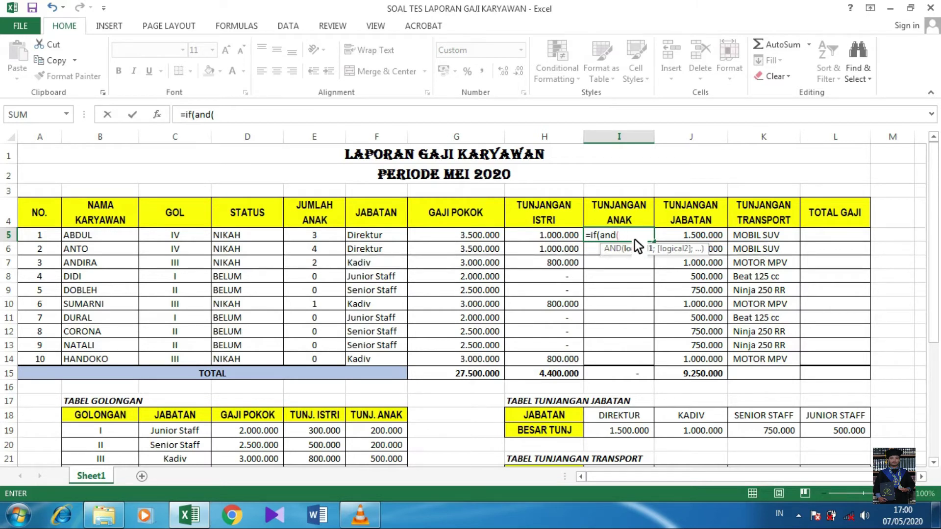
pyautogui.click(244, 236)
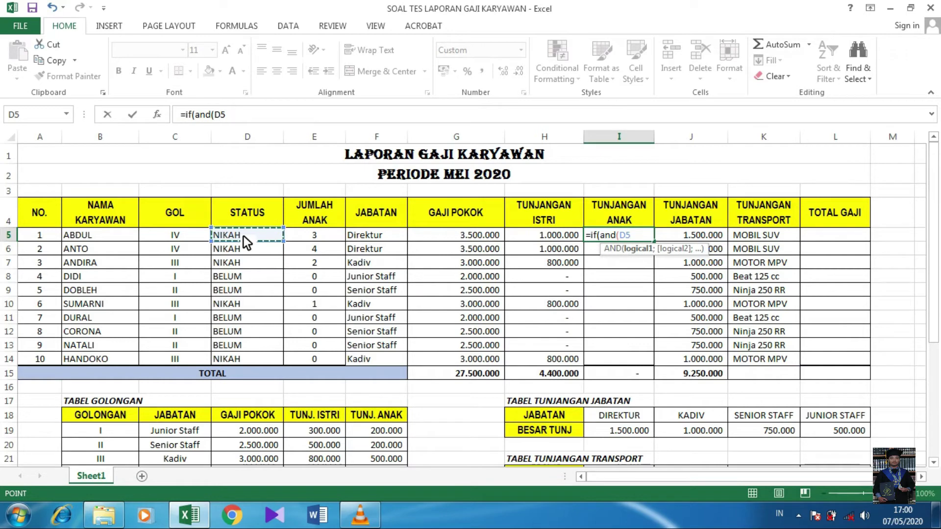
pyautogui.write('="nika')
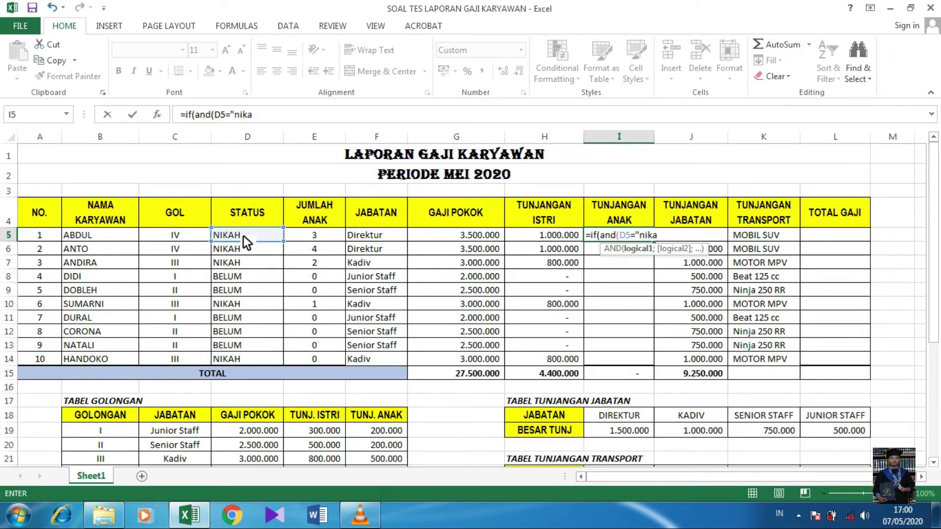
pyautogui.write('h";')
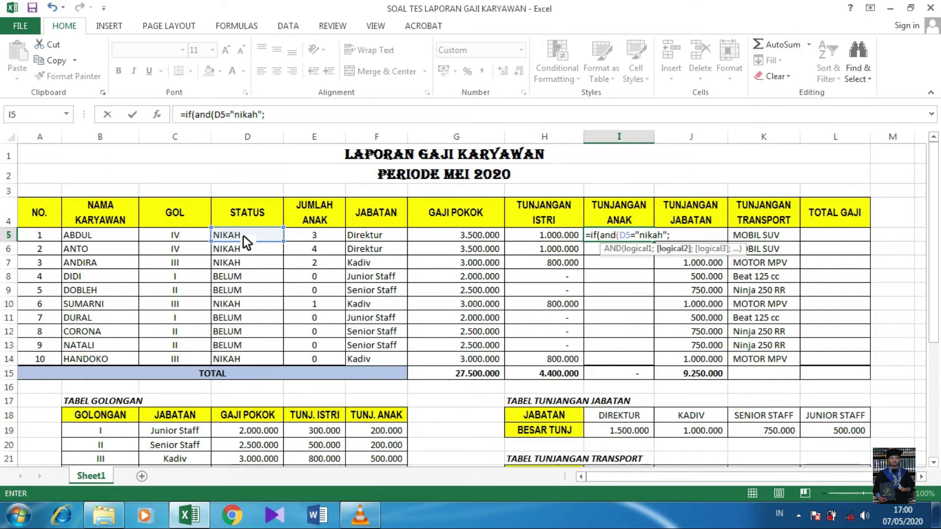
pyautogui.click(310, 240)
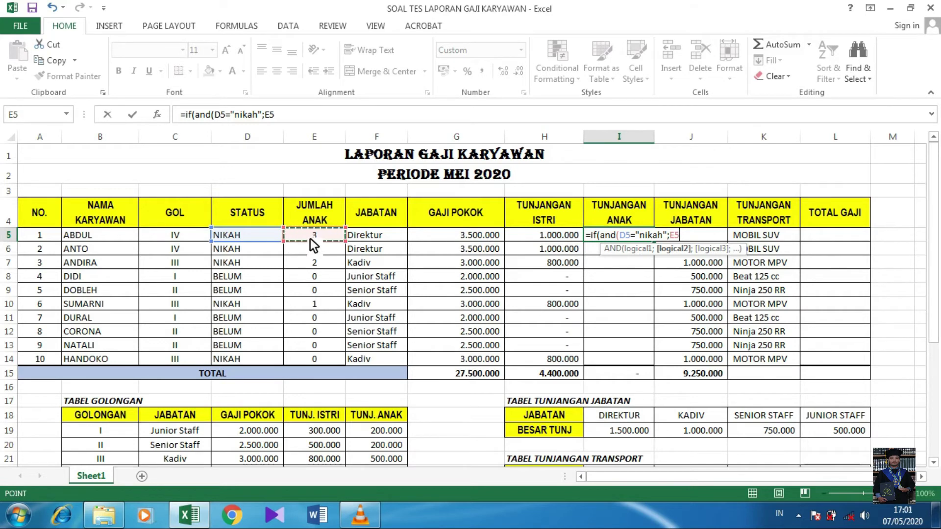
pyautogui.write('<=')
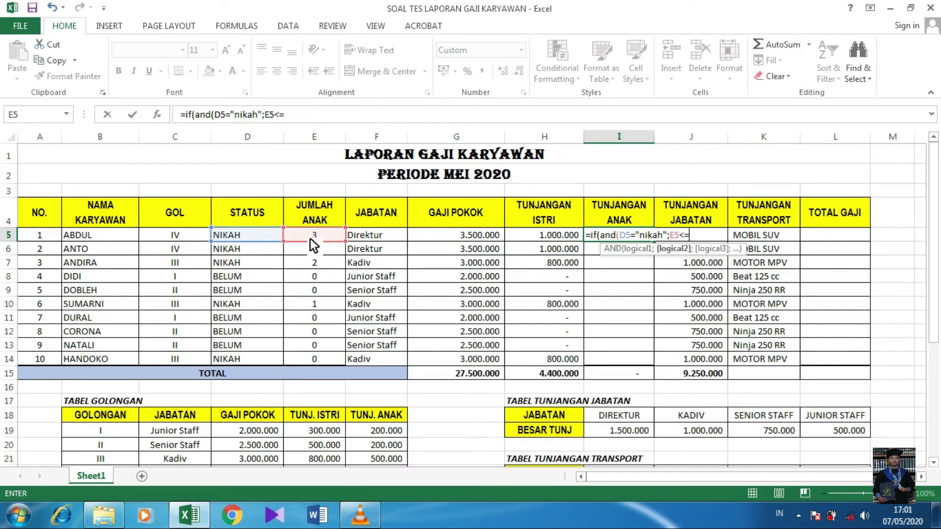
pyautogui.write('3);')
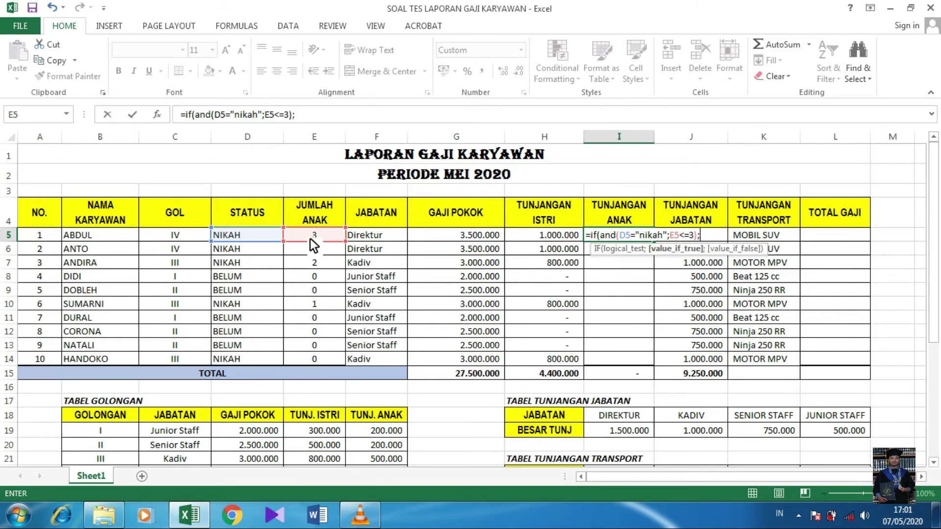
# Step: Nest a VLOOKUP as the true value of the Tunjangan Anak formula, with C5 as the lookup value
pyautogui.write('vlookup')
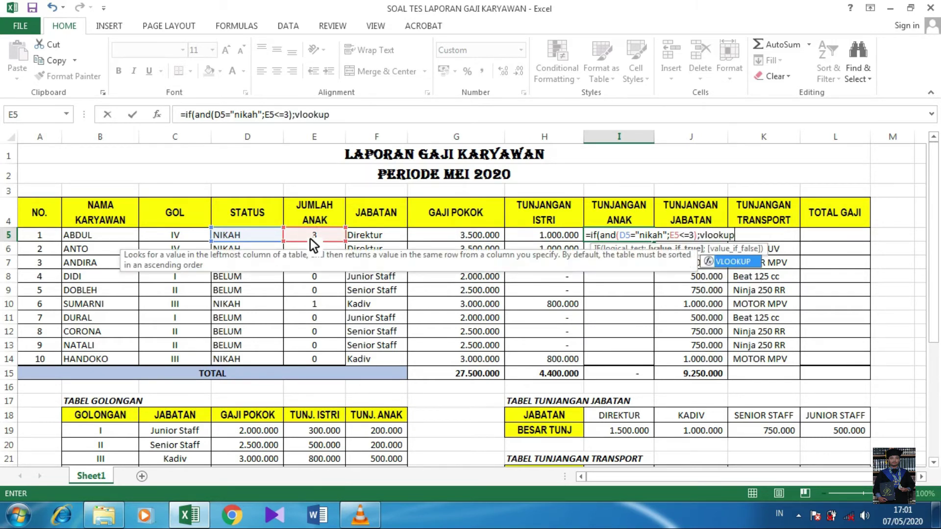
pyautogui.write('(')
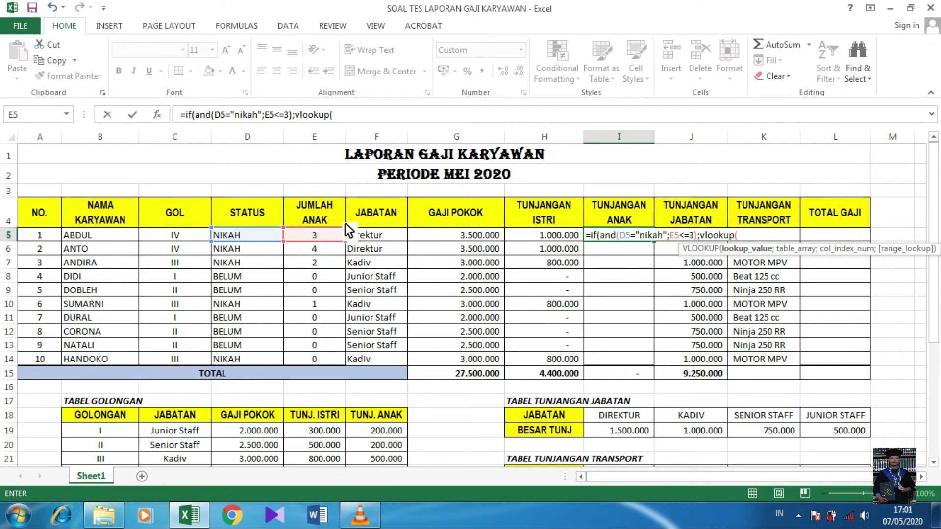
pyautogui.click(182, 240)
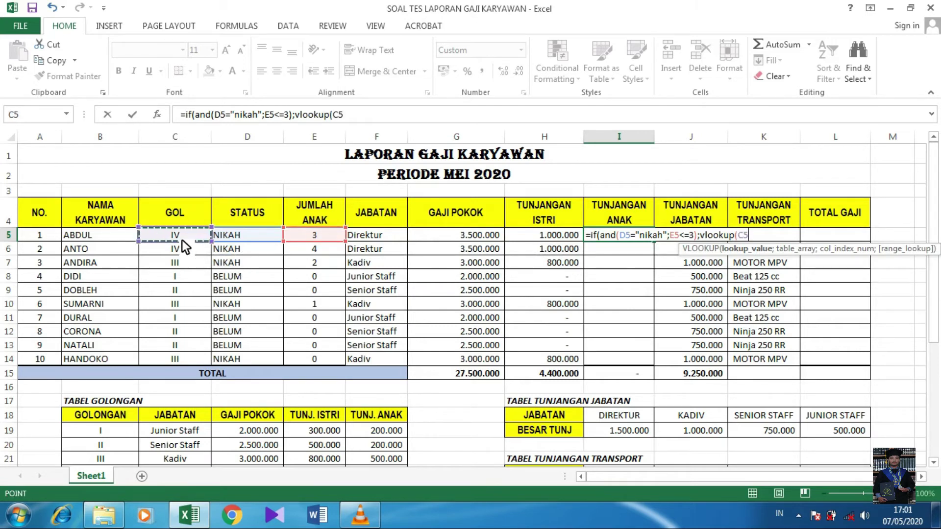
pyautogui.write(';')
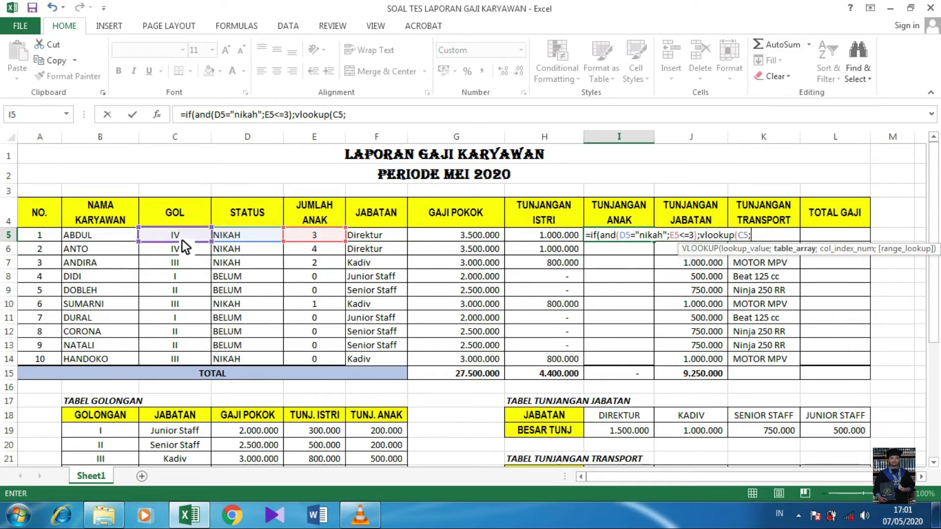
# Step: Give the VLOOKUP in I5 the absolute TABEL GOLONGAN range $B$19:$F$22 as its table array
pyautogui.click(89, 436)
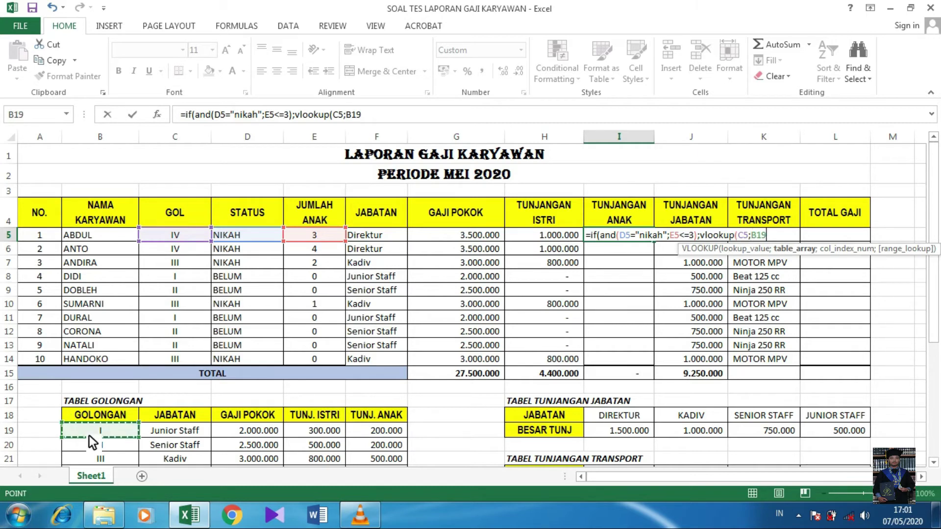
pyautogui.hotkey('shift', 'Down')
pyautogui.hotkey('shift', 'Down')
pyautogui.hotkey('shift', 'Down')
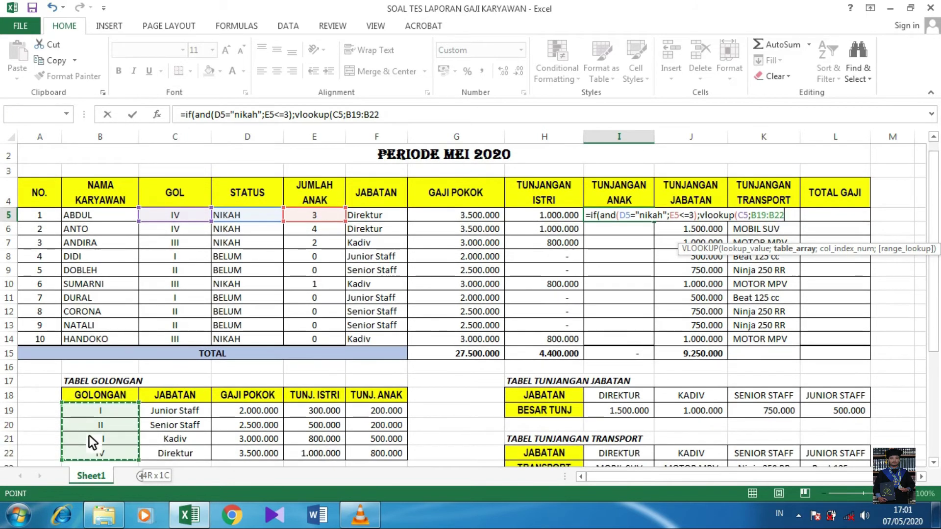
pyautogui.hotkey('shift', 'Right')
pyautogui.hotkey('shift', 'Right')
pyautogui.hotkey('shift', 'Right')
pyautogui.hotkey('shift', 'Right')
pyautogui.press('F4')
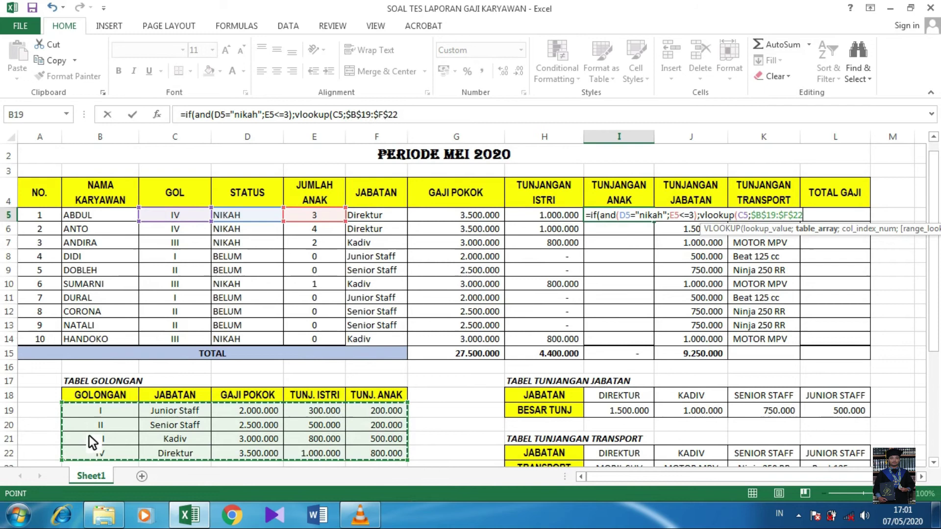
# Step: Finish the VLOOKUP in I5 with column index 5 and FALSE, and multiply it by the number of children in E5
pyautogui.write(';')
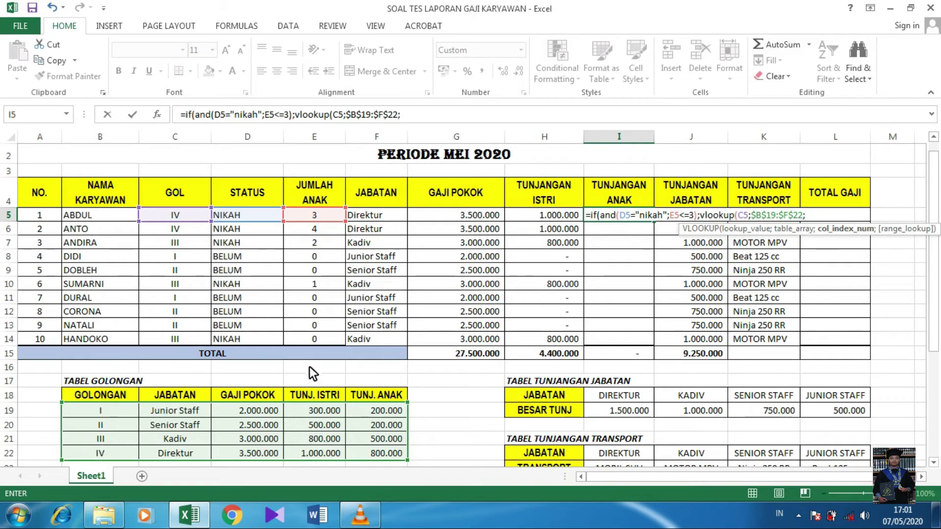
pyautogui.write('5;')
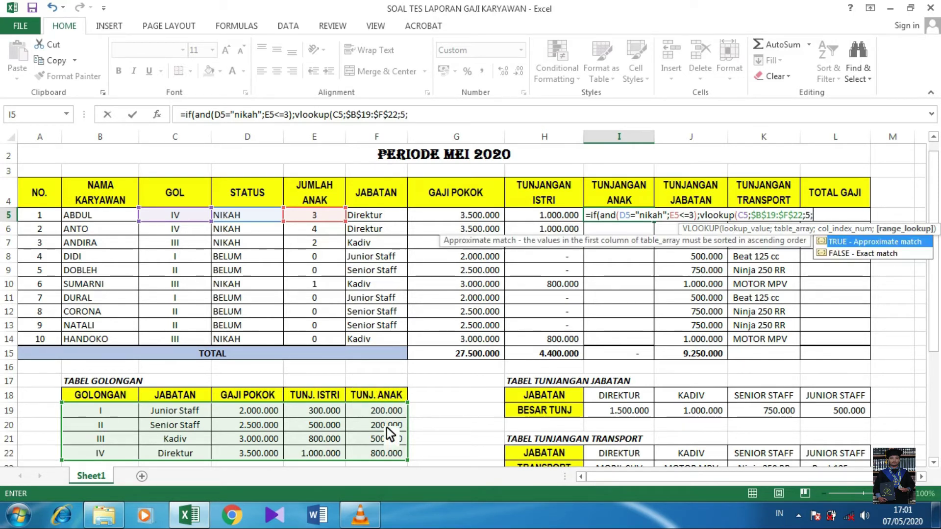
pyautogui.write('false)')
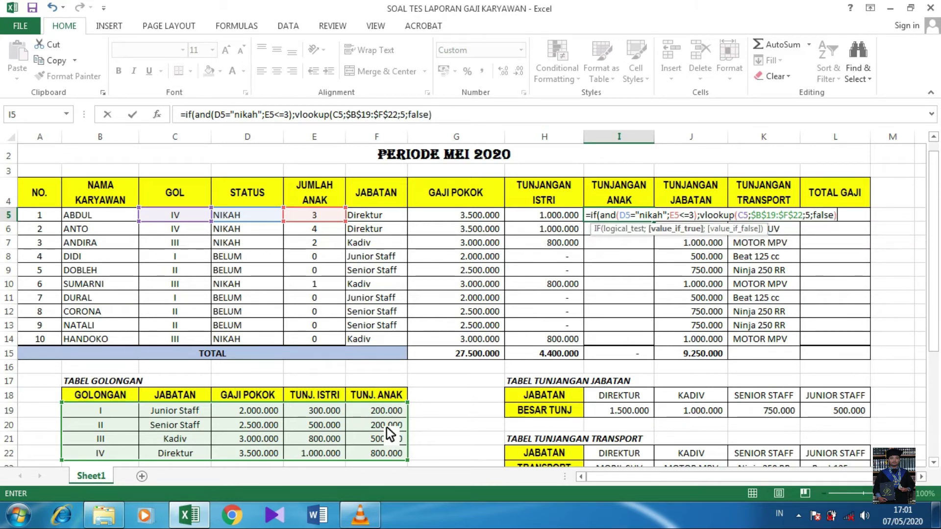
pyautogui.write('*')
pyautogui.click(325, 218)
pyautogui.scroll(-4, 325, 329)
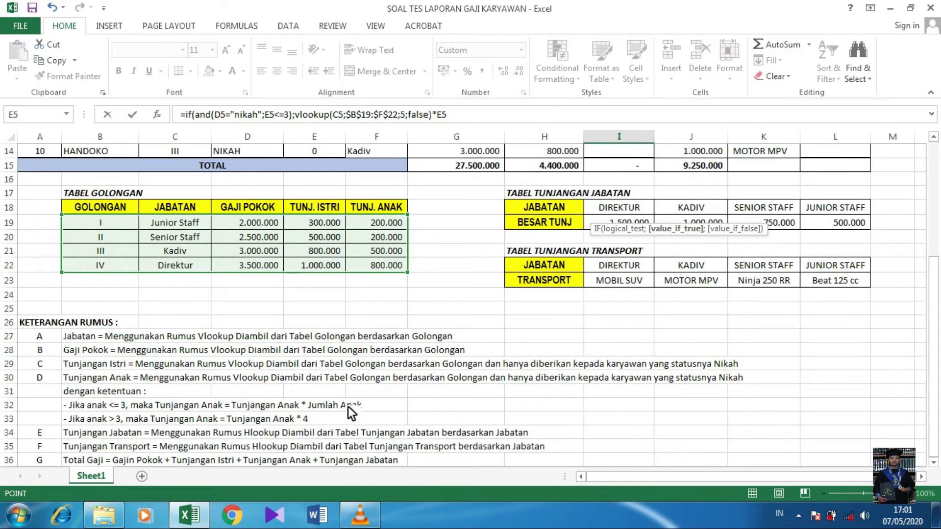
pyautogui.scroll(5, 477, 333)
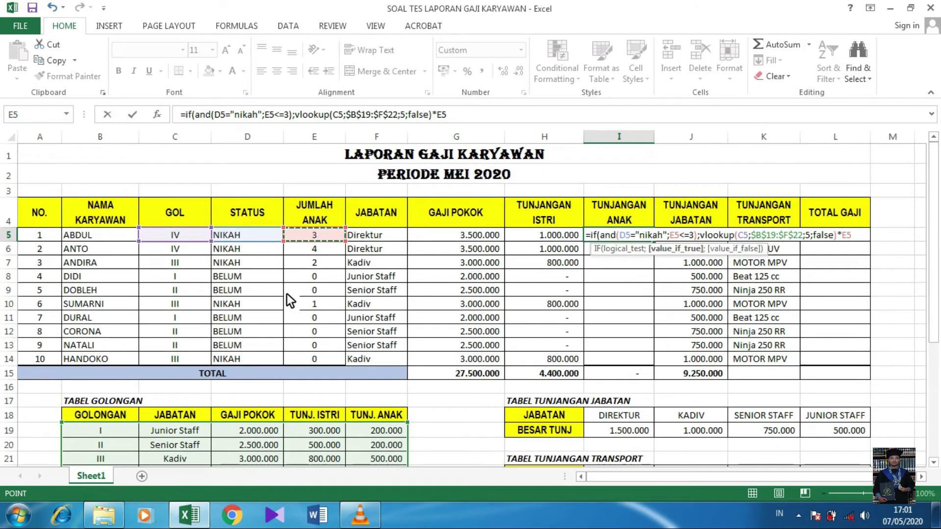
# Step: Nest a second IF as the false value in I5, with an AND test requiring D5="nikah" and E5>3
pyautogui.write(';false)*E5;if')
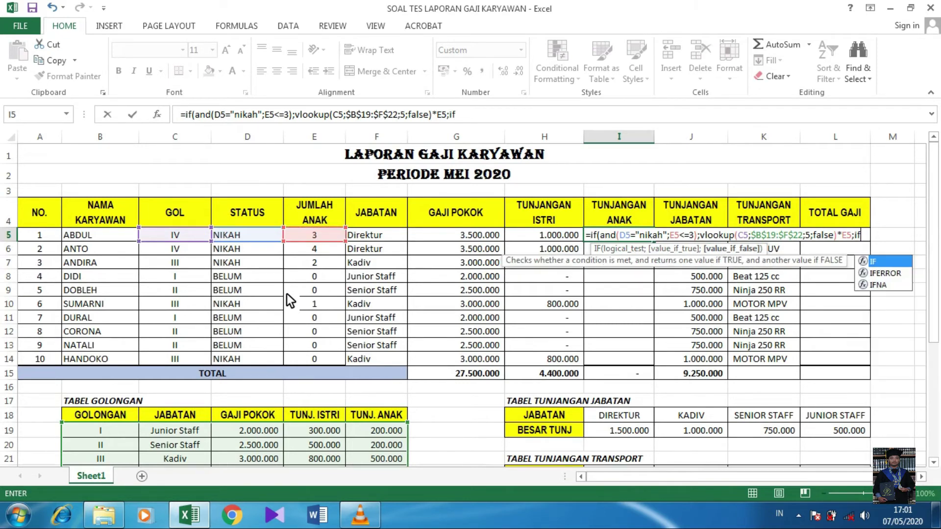
pyautogui.write('(and')
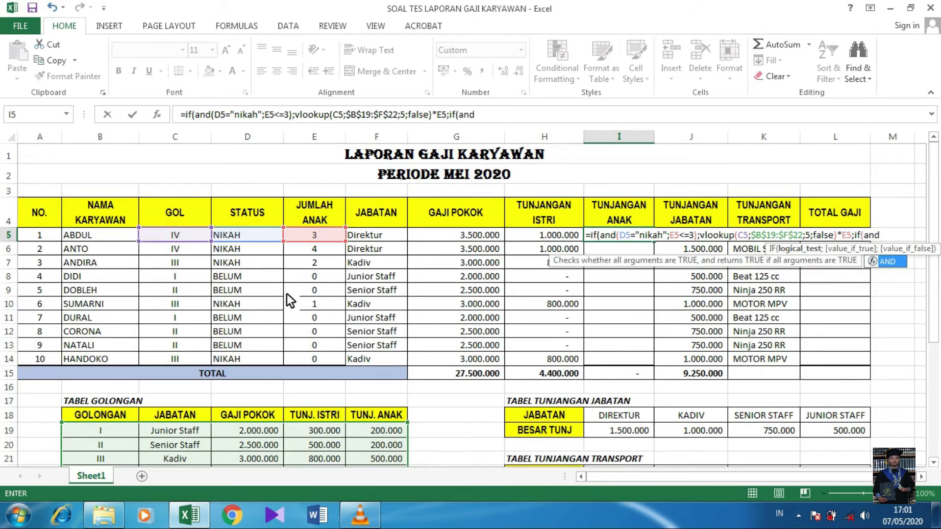
pyautogui.write('(')
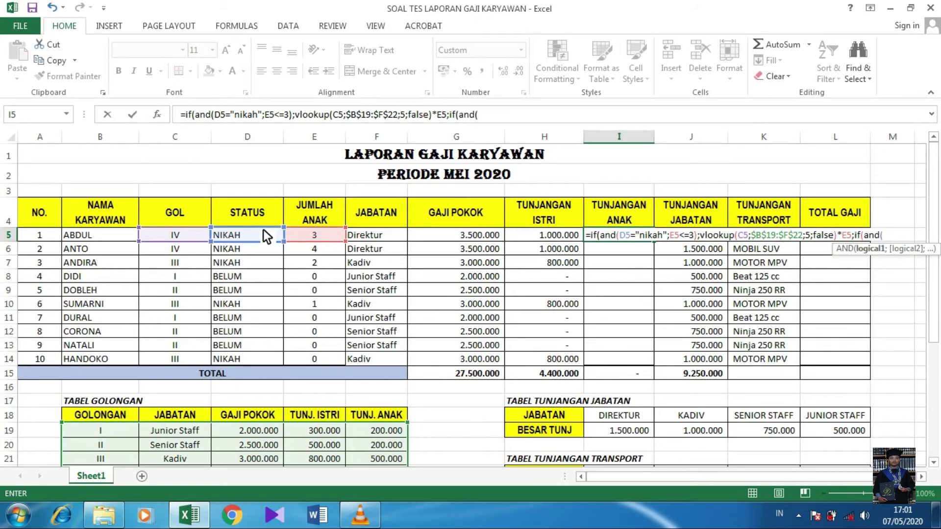
pyautogui.click(256, 235)
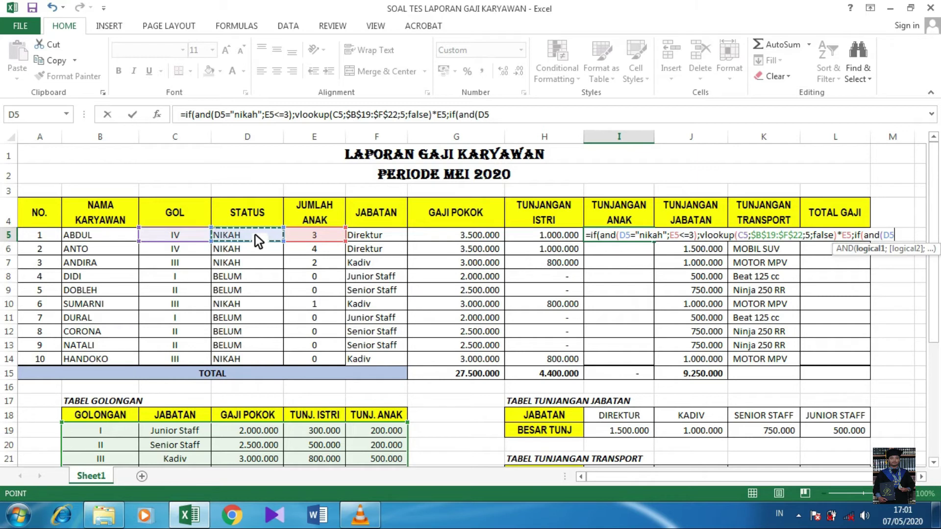
pyautogui.write('="no')
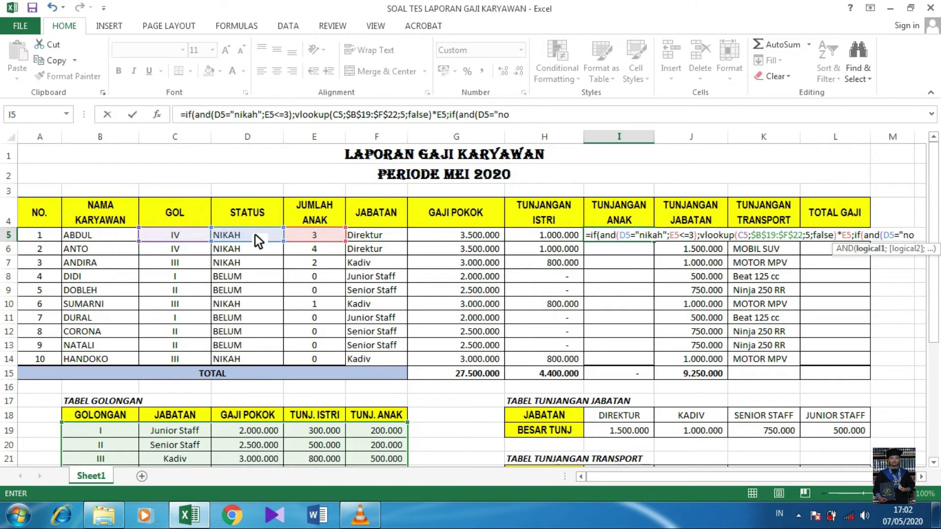
pyautogui.press('BackSpace')
pyautogui.write('ikah";')
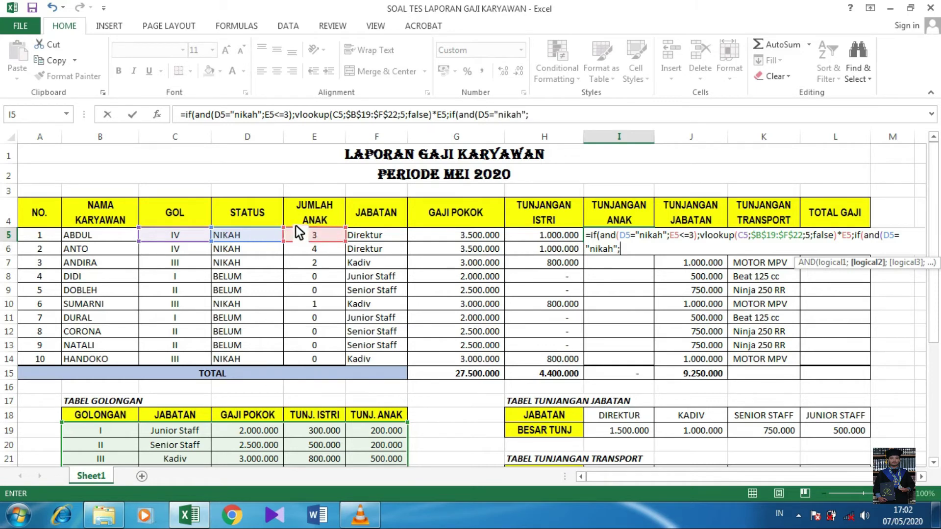
pyautogui.click(325, 237)
pyautogui.write('>')
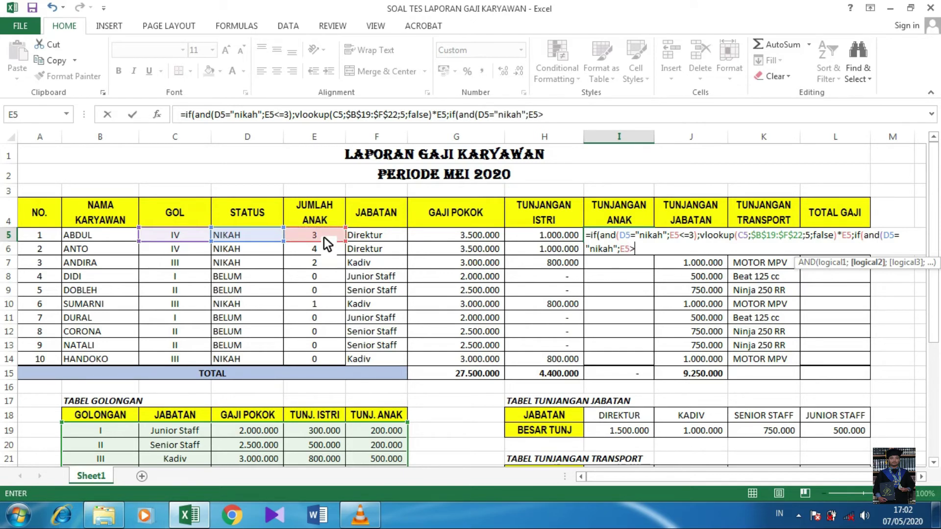
pyautogui.write('3);')
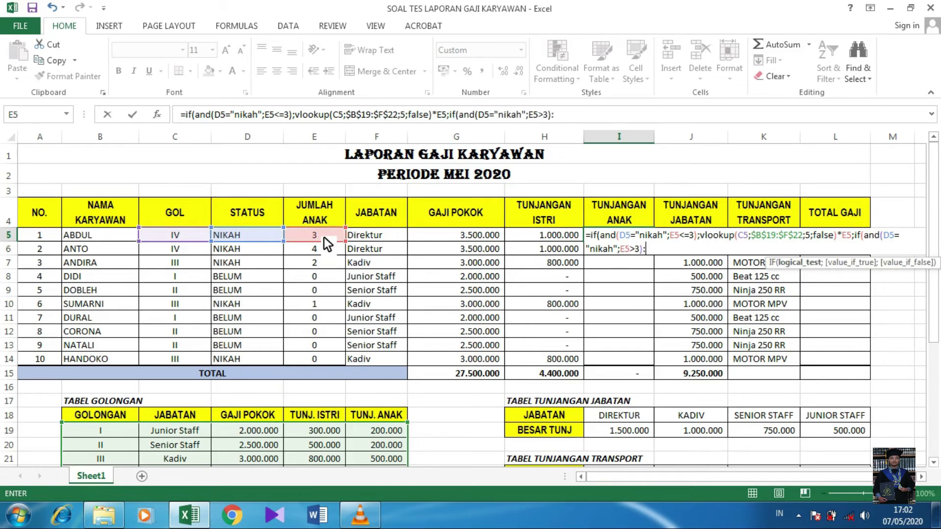
pyautogui.press('BackSpace')
pyautogui.write(';')
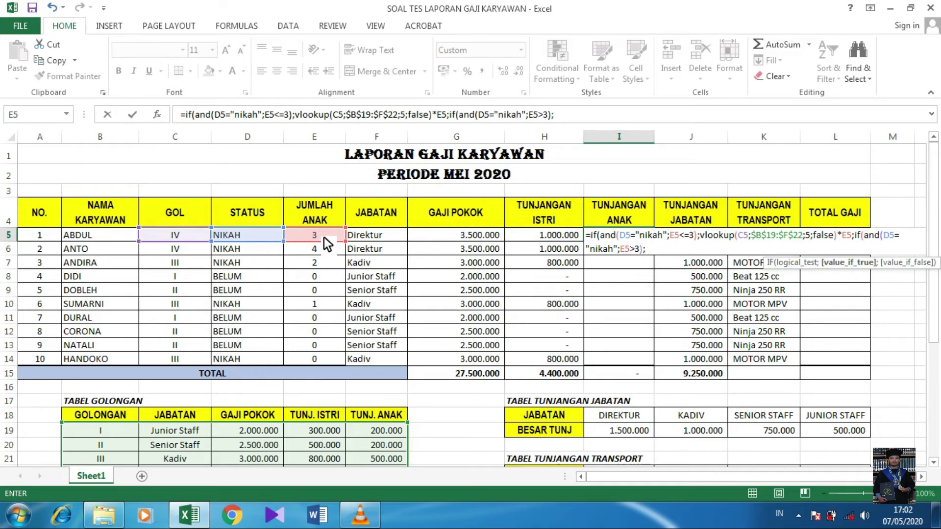
# Step: Nest a VLOOKUP as the second IF's true value in I5, with lookup value C5 and the absolute table array $B$19:$F$22
pyautogui.write('vlookup(')
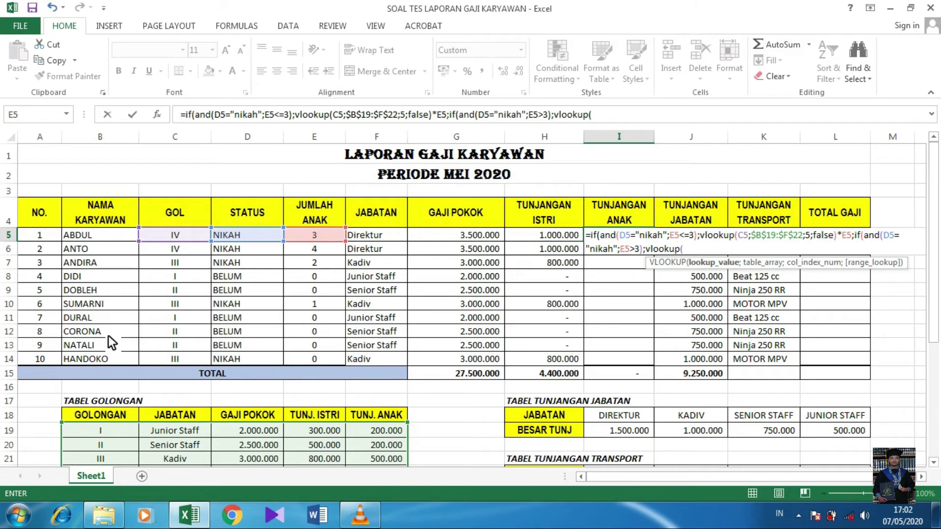
pyautogui.click(176, 239)
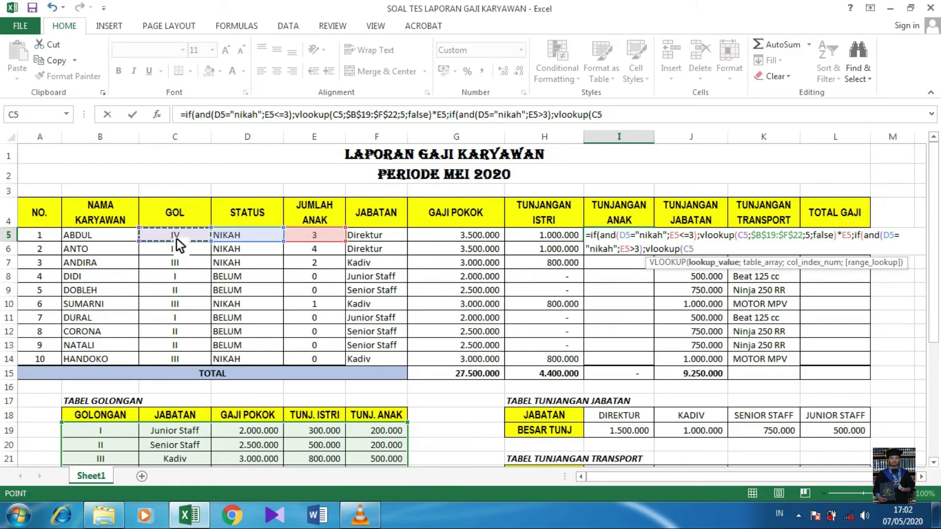
pyautogui.write(';')
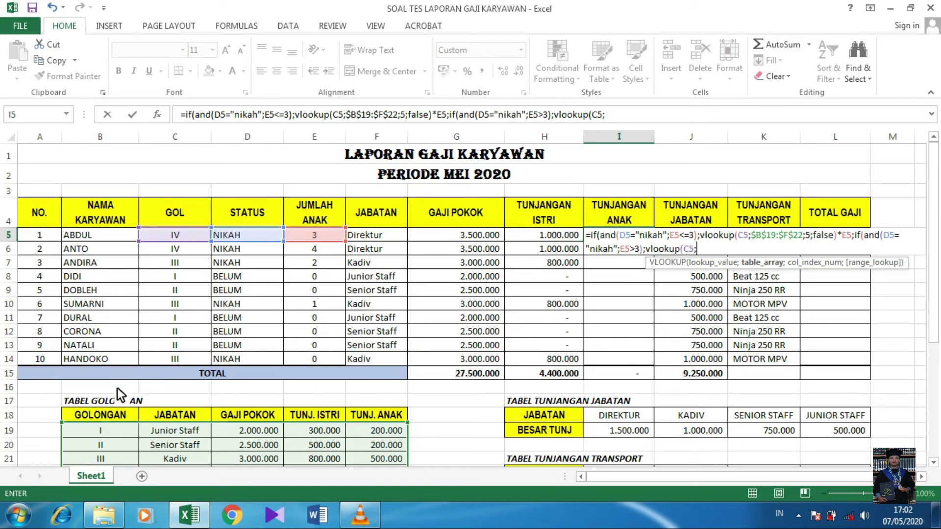
pyautogui.moveTo(102, 431); pyautogui.dragTo(376, 438)
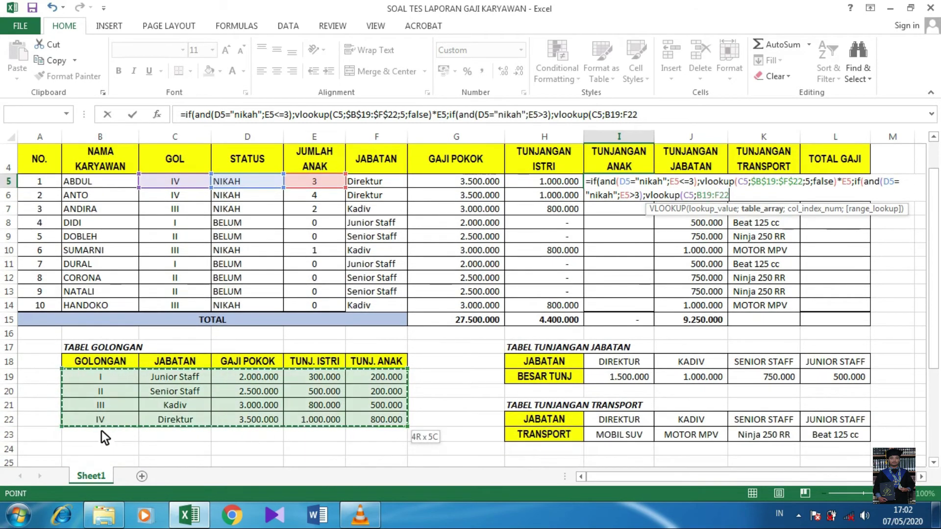
pyautogui.press('F4')
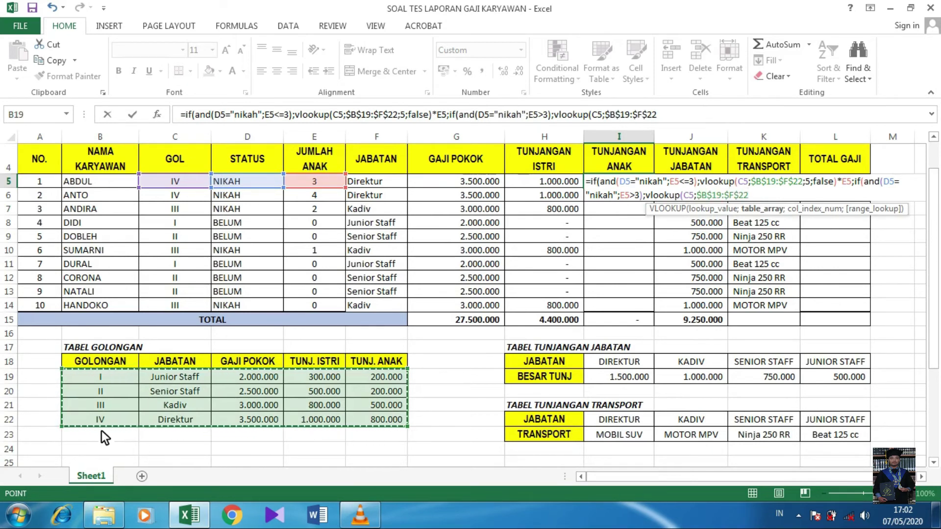
pyautogui.write(';')
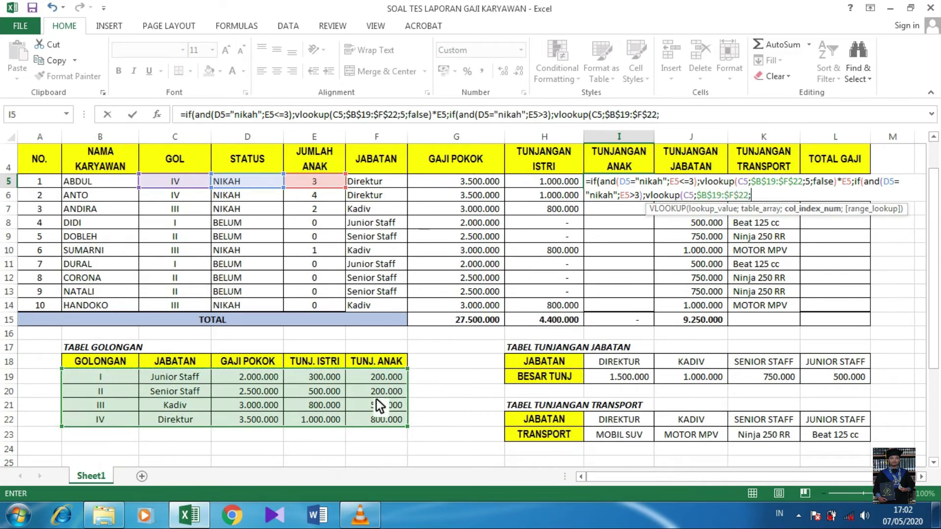
# Step: Finish the second VLOOKUP in I5 with column index 5 and FALSE, multiply it by 4, and check this against the rule notes
pyautogui.write('5')
pyautogui.write(';false')
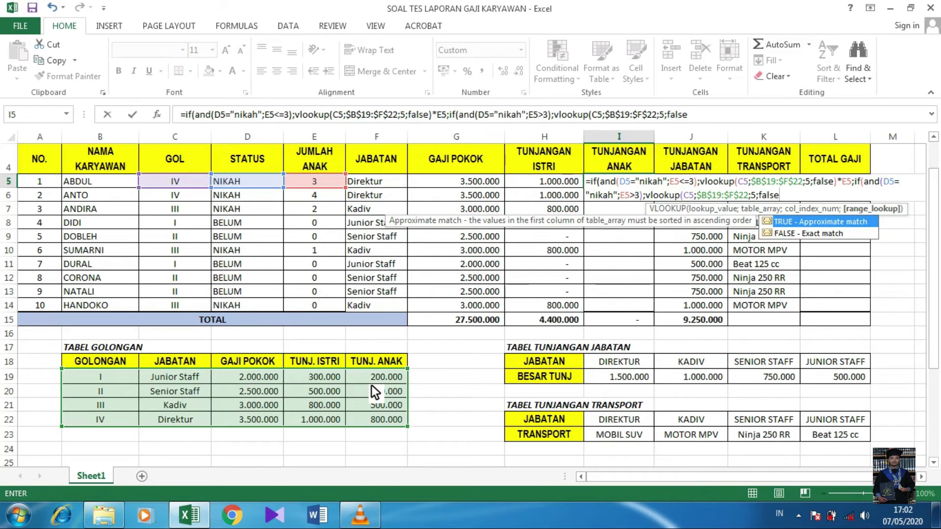
pyautogui.write(')')
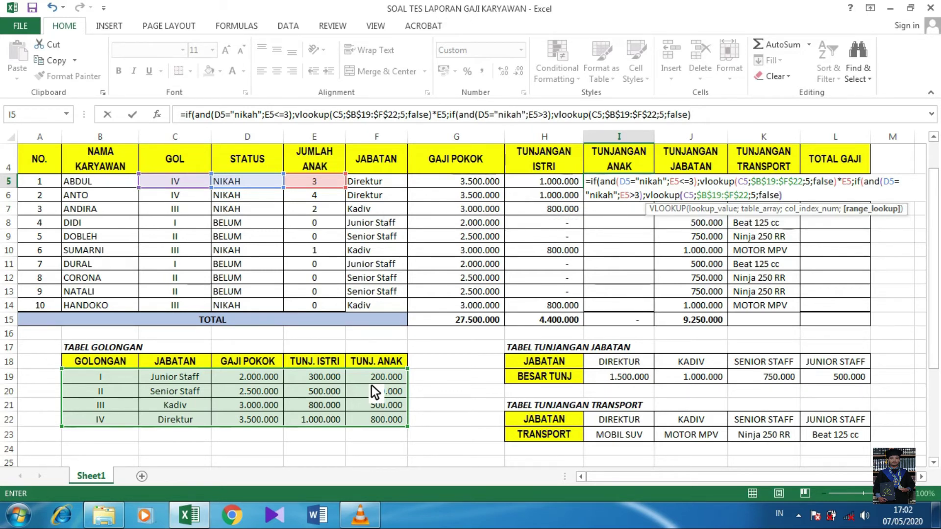
pyautogui.write('*4')
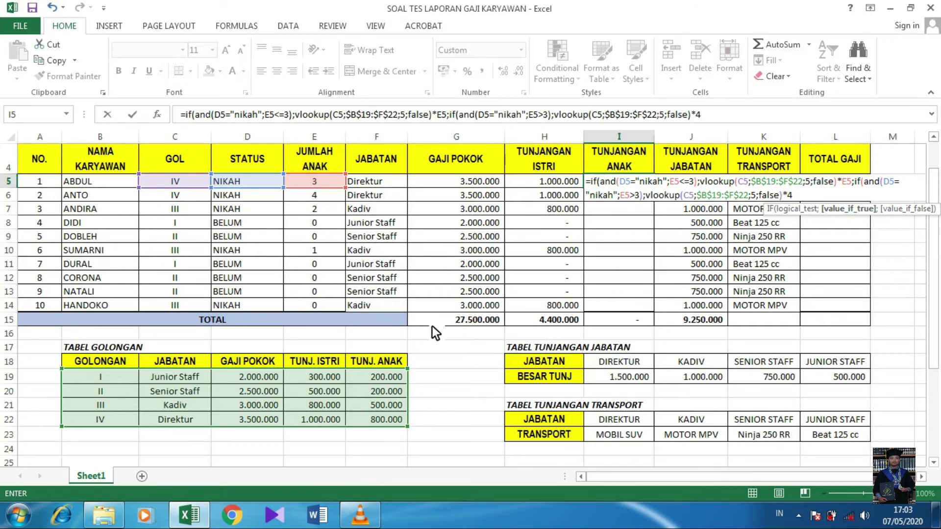
pyautogui.scroll(-2, 448, 333)
pyautogui.scroll(-2, 449, 332)
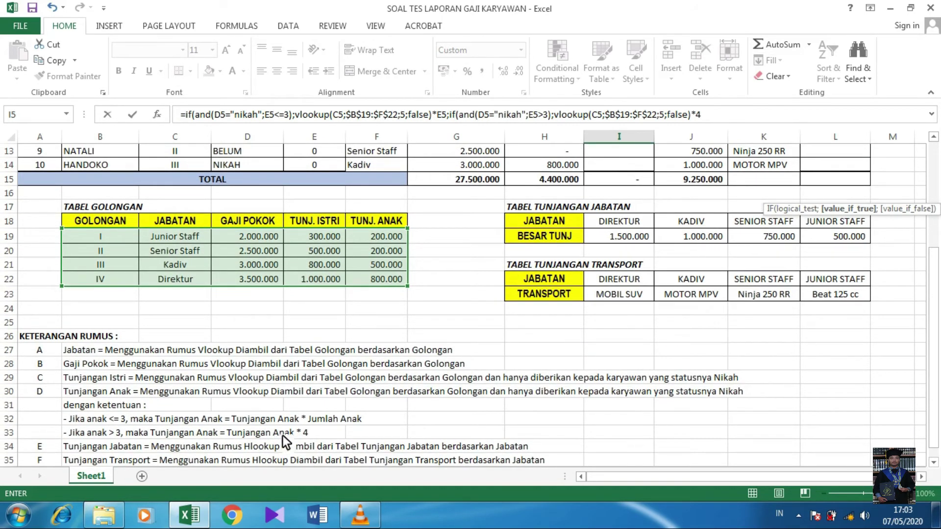
pyautogui.scroll(3, 559, 374)
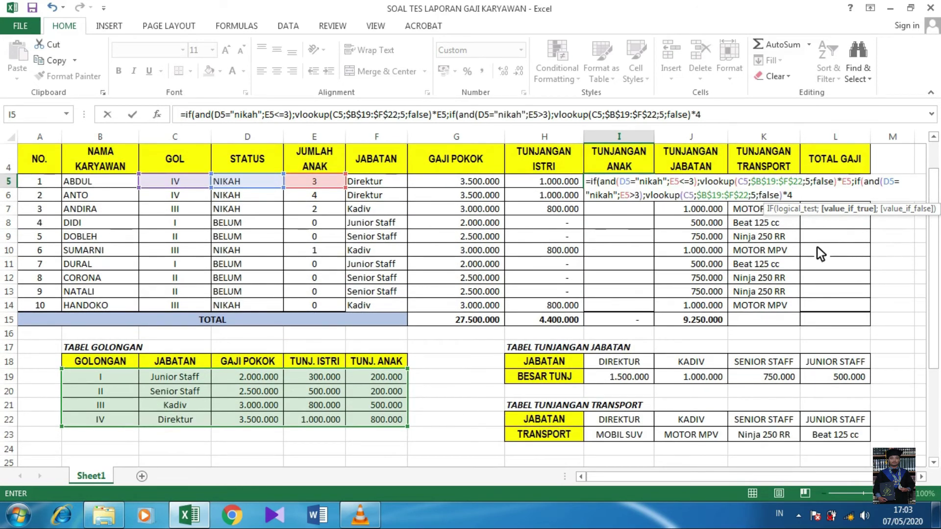
# Step: Nest a third IF in I5 that returns 0 when D5<>"nikah", and complete the formula
pyautogui.write(';if')
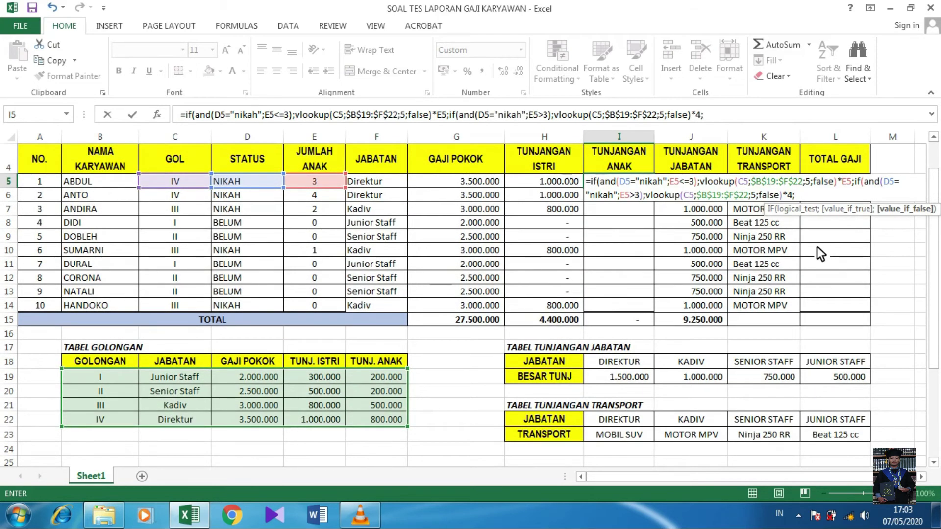
pyautogui.write('(')
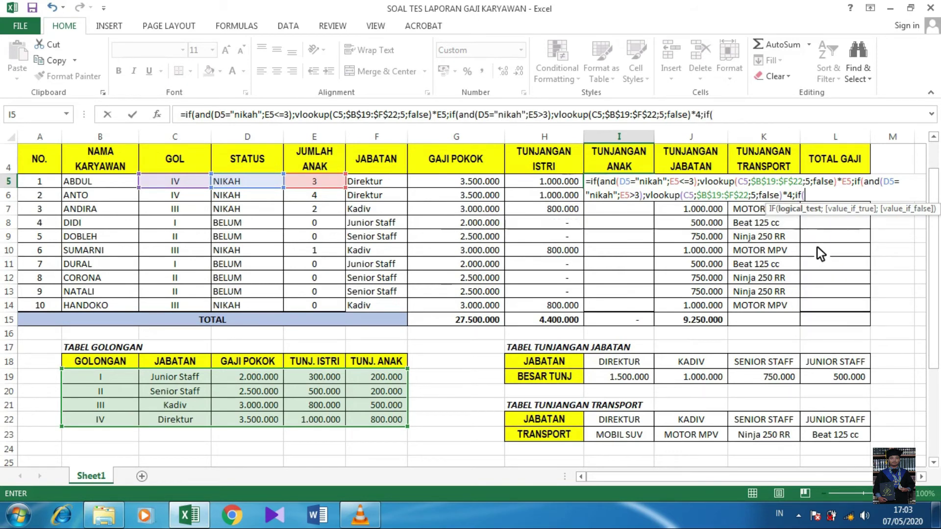
pyautogui.click(256, 180)
pyautogui.click(256, 181)
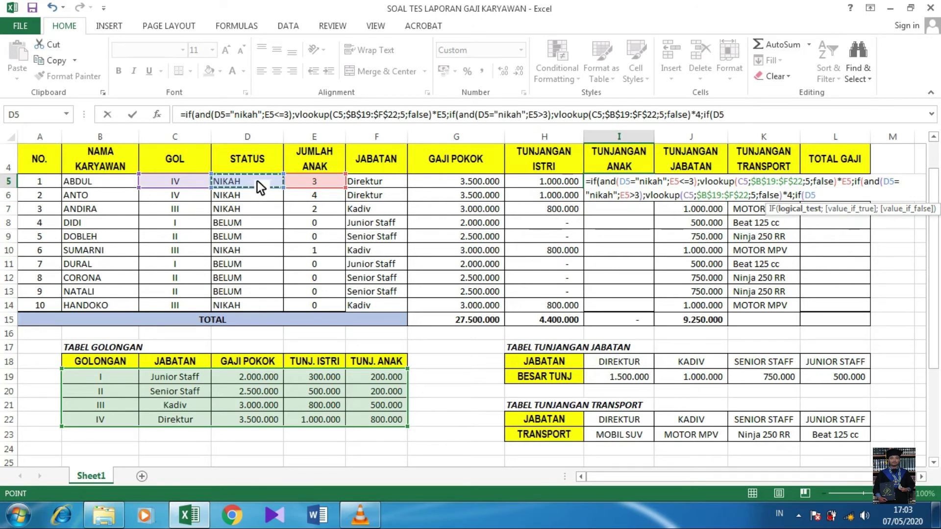
pyautogui.write('<>')
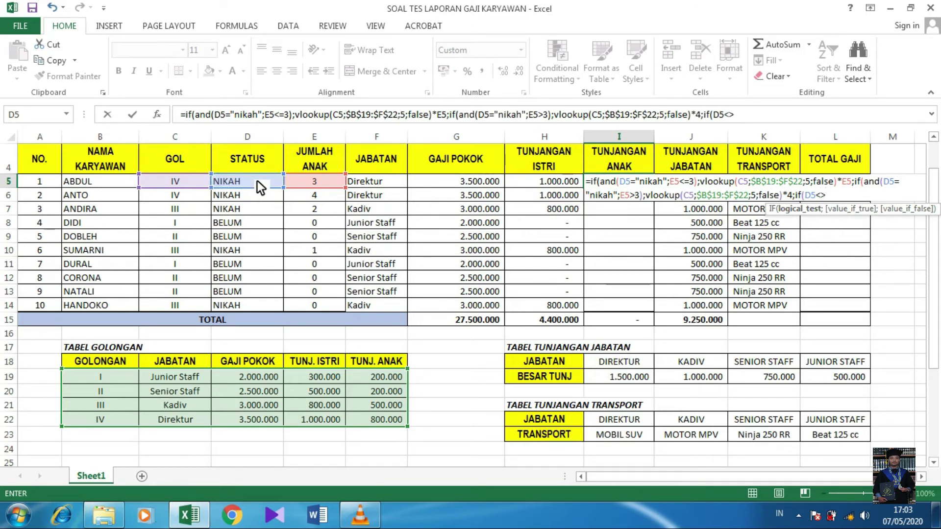
pyautogui.write('"nikah";')
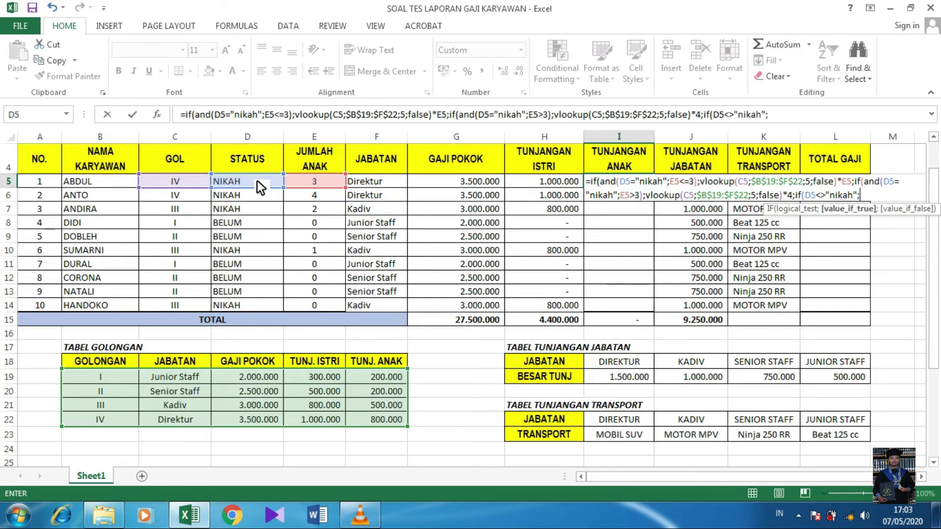
pyautogui.write('0))))')
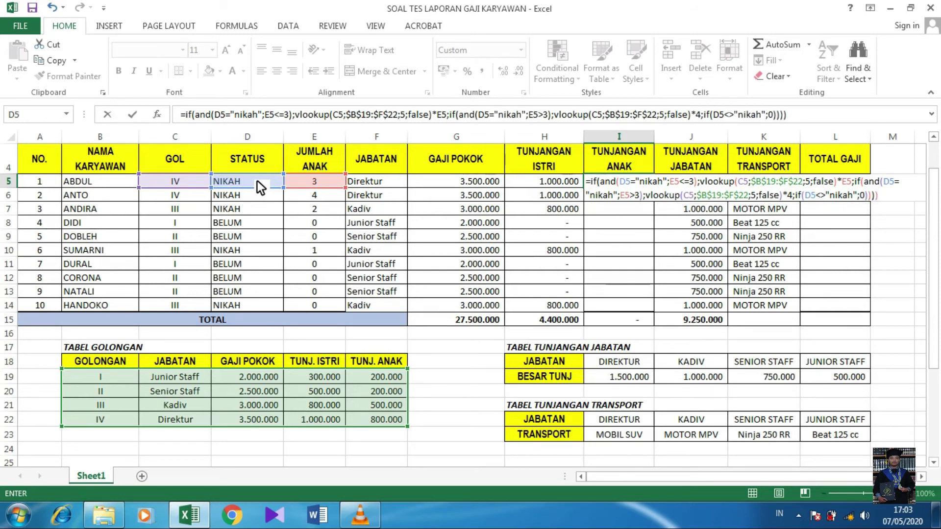
pyautogui.press('Return')
pyautogui.press('Return')
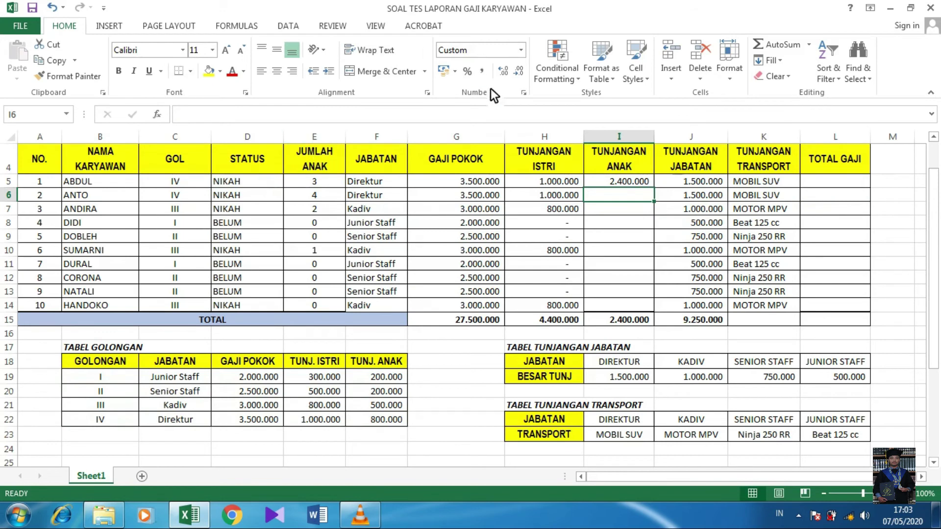
# Step: Fill the Tunjangan Anak formula from I5 down to I14
pyautogui.click(636, 181)
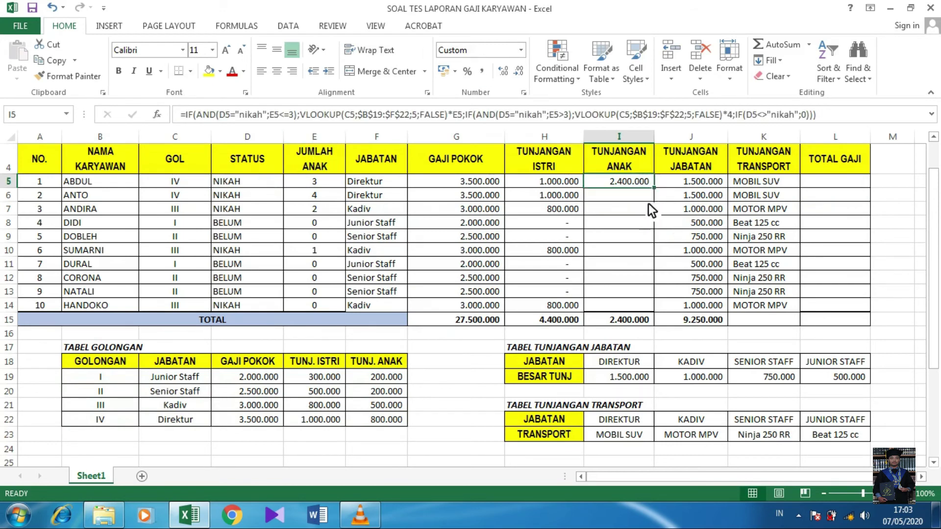
pyautogui.moveTo(655, 188); pyautogui.dragTo(652, 306)
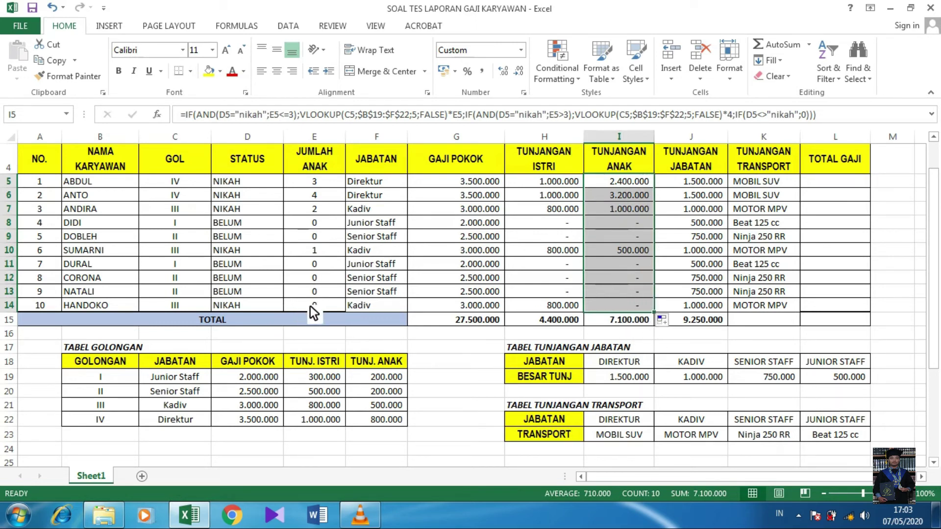
pyautogui.click(633, 308)
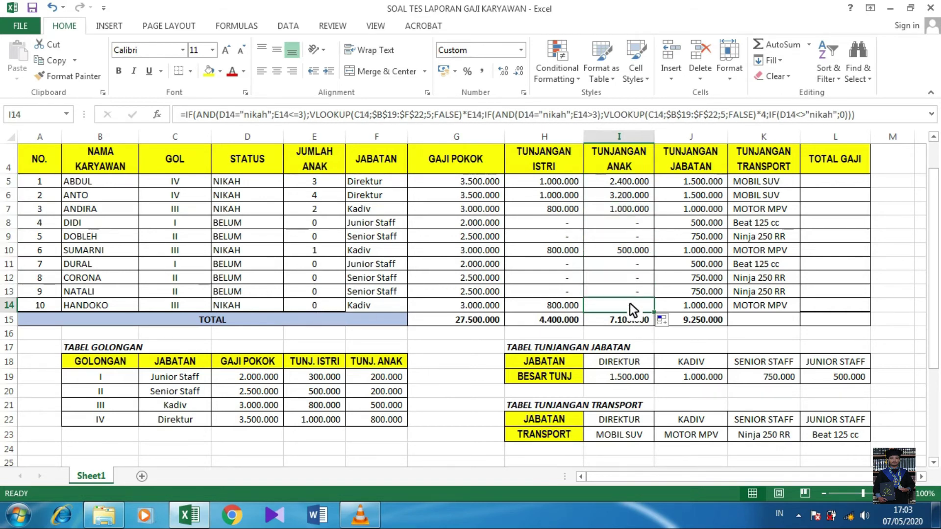
# Step: Check the Tunjangan Anak results against each employee's number of children, the TABEL GOLONGAN rates and the rule notes
pyautogui.click(333, 257)
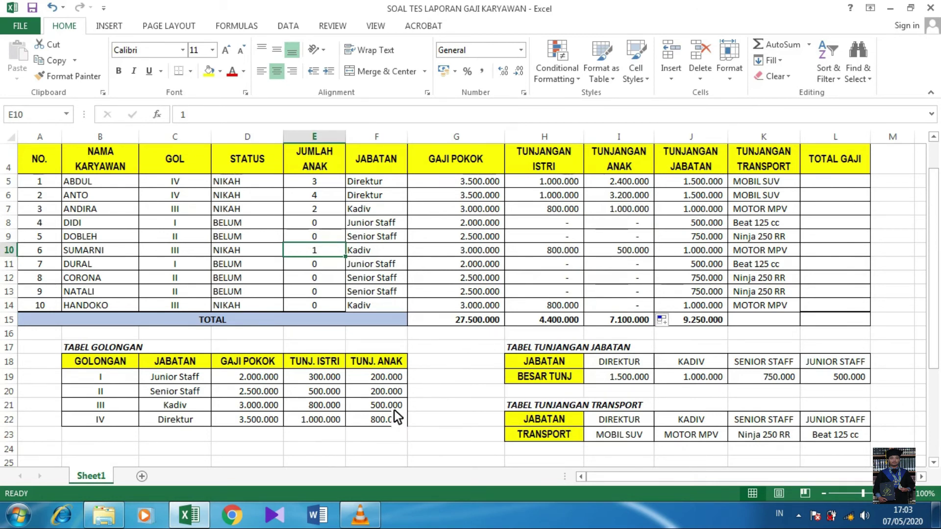
pyautogui.scroll(-3, 414, 422)
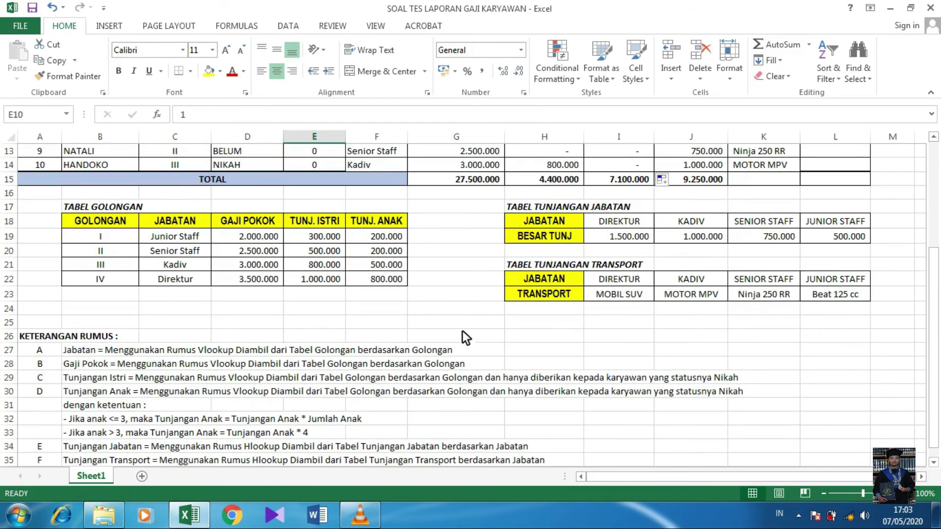
pyautogui.scroll(4, 447, 312)
pyautogui.scroll(-1, 448, 311)
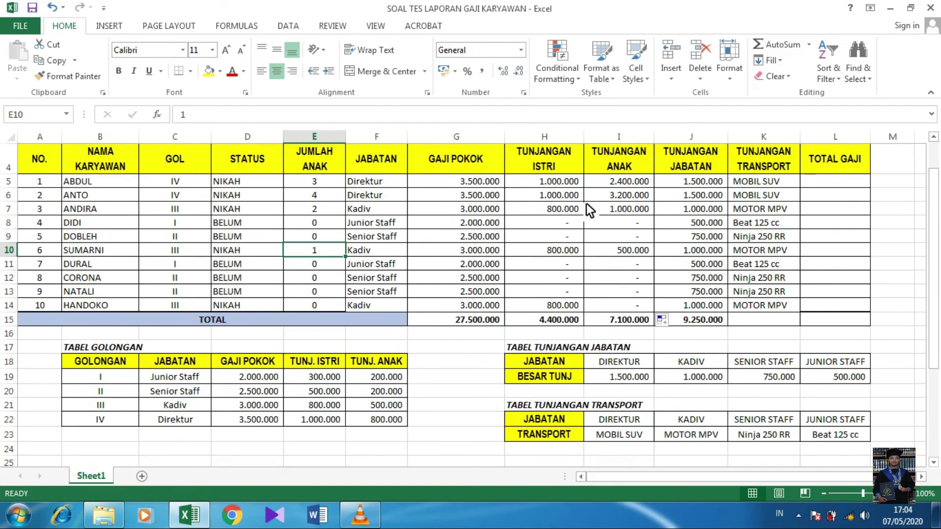
pyautogui.click(622, 183)
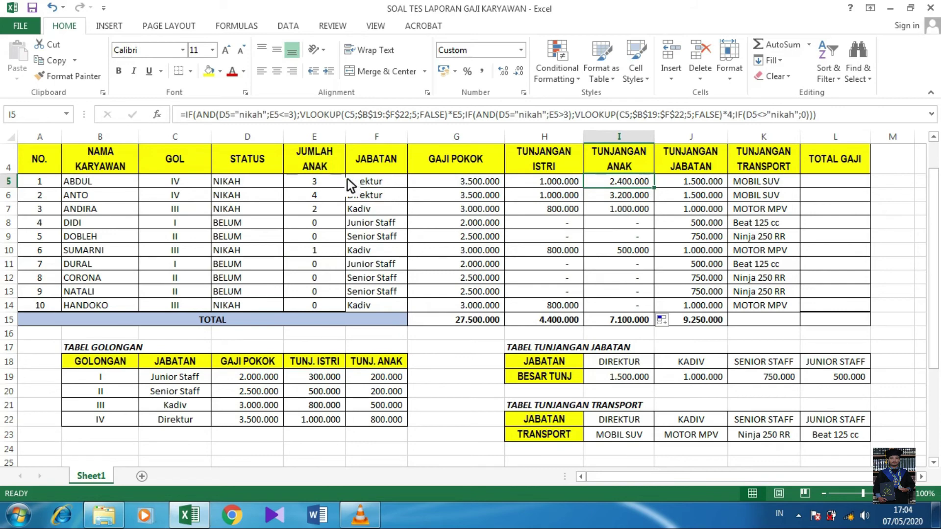
pyautogui.click(322, 181)
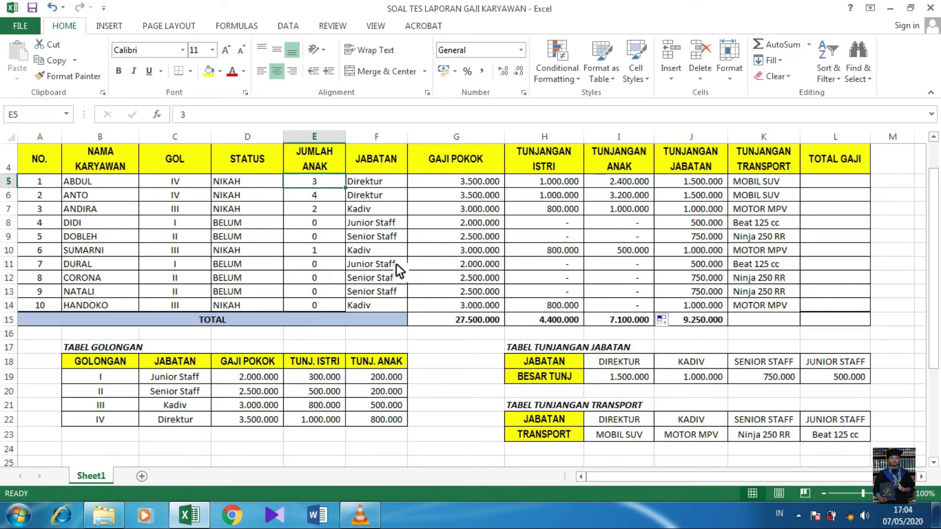
pyautogui.scroll(-3, 294, 417)
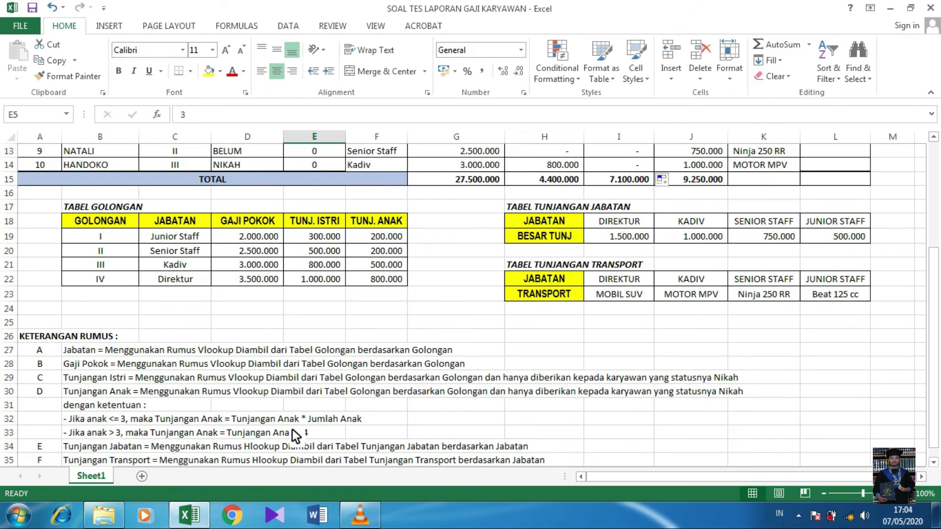
pyautogui.scroll(2, 384, 382)
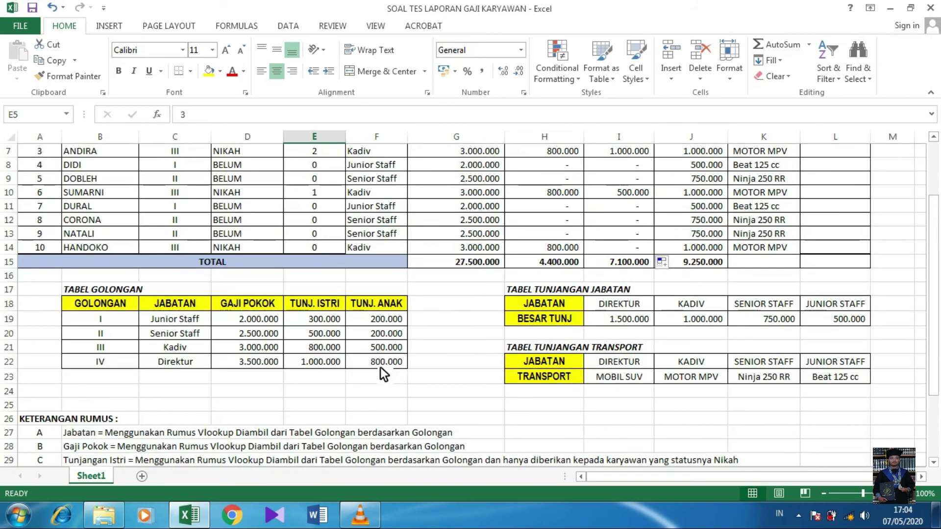
pyautogui.scroll(2, 462, 323)
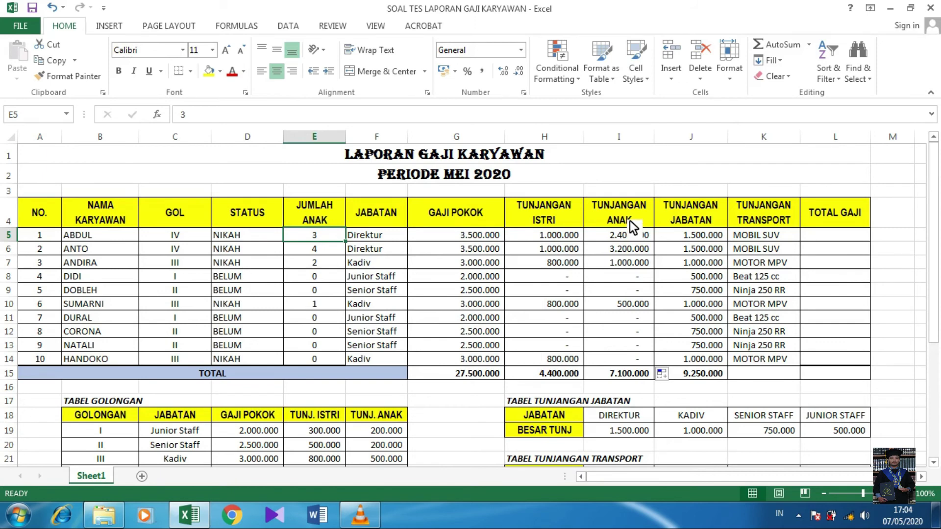
pyautogui.click(621, 249)
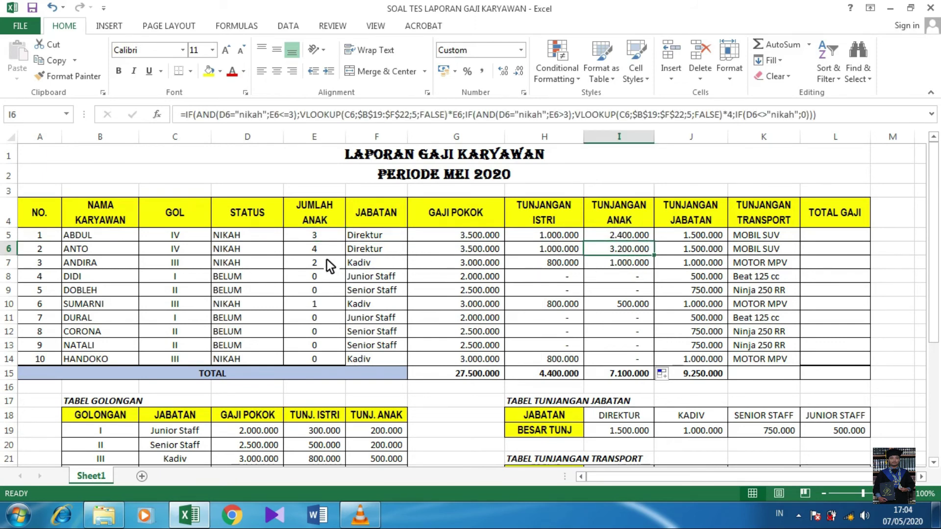
pyautogui.click(631, 264)
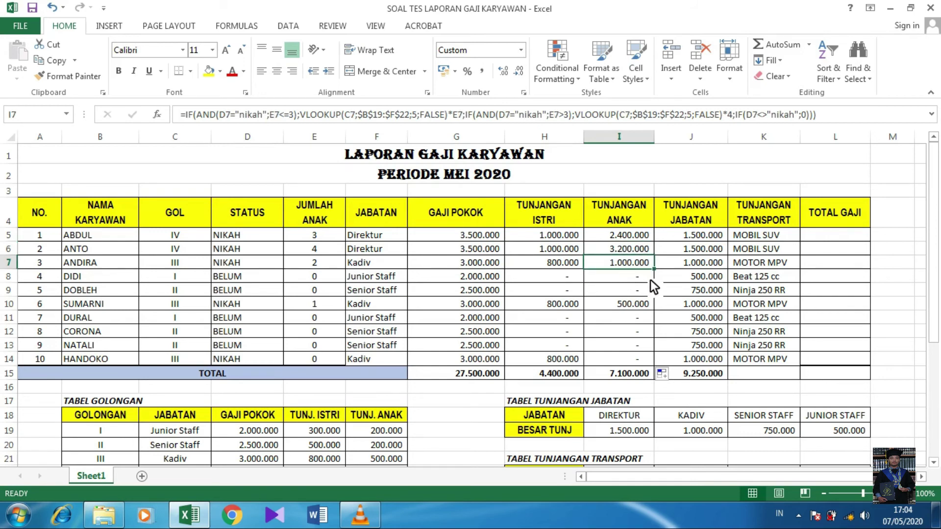
# Step: Enter a SUM formula in L5 that adds the first employee's base salary and allowances across G5:J5
pyautogui.click(823, 239)
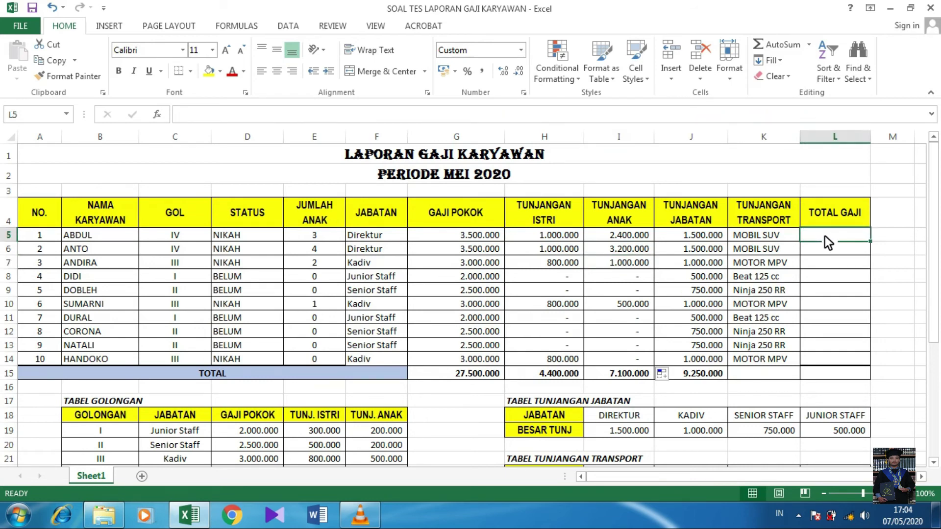
pyautogui.write('=sum(')
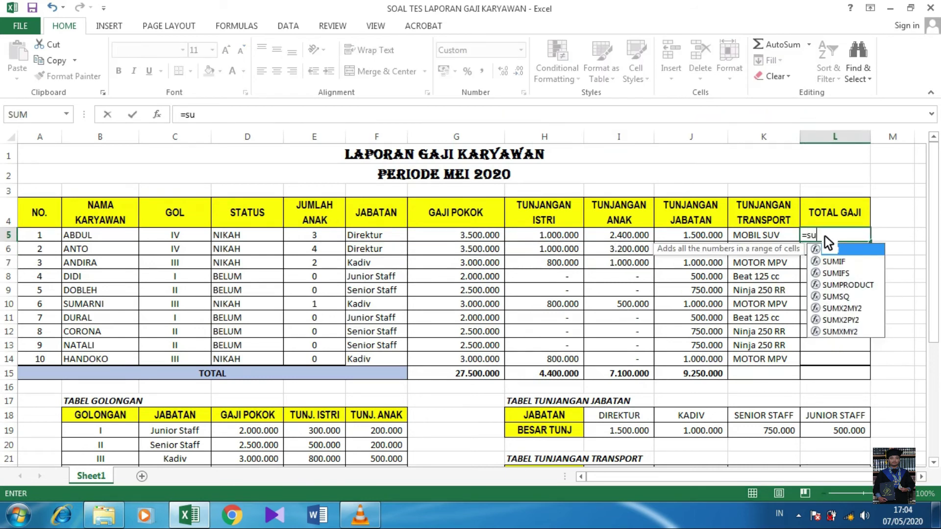
pyautogui.press('Left')
pyautogui.press('Left')
pyautogui.press('Left')
pyautogui.press('Left')
pyautogui.press('Left')
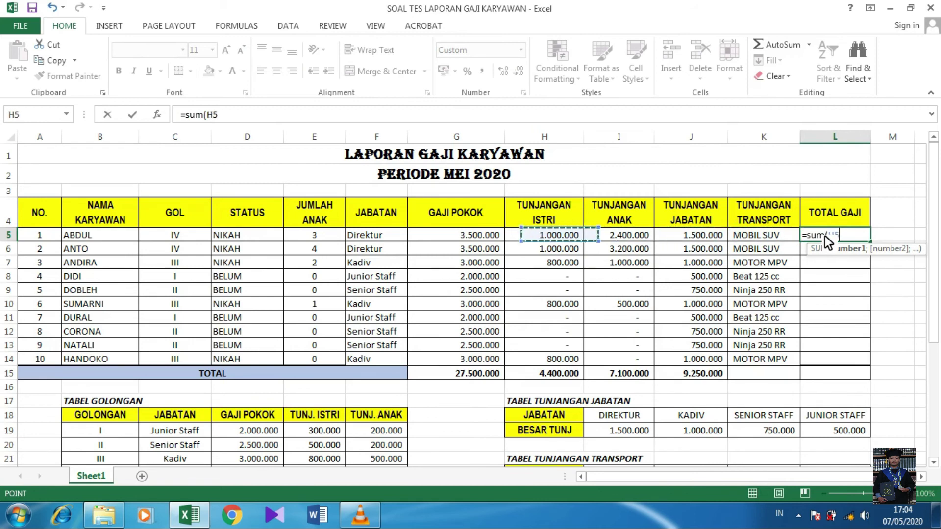
pyautogui.hotkey('shift', 'Right')
pyautogui.hotkey('shift', 'Right')
pyautogui.hotkey('shift', 'Right')
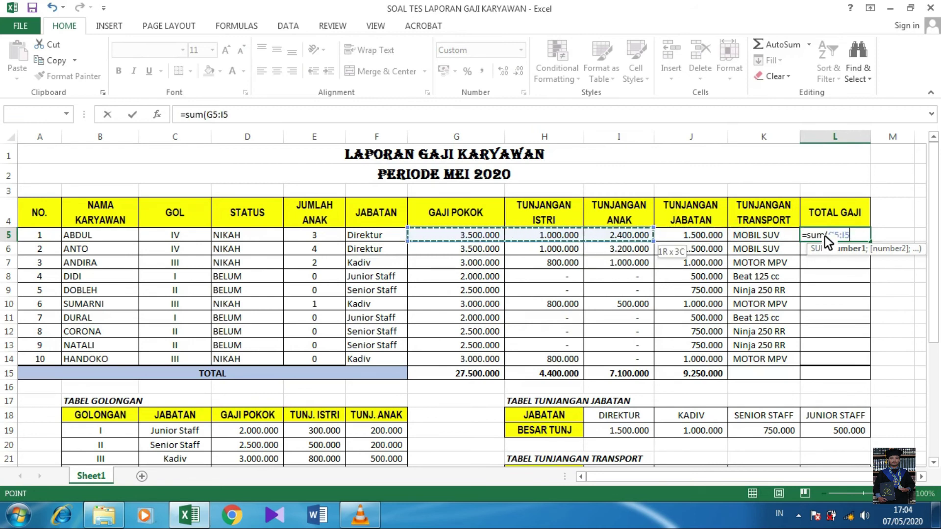
pyautogui.press('Return')
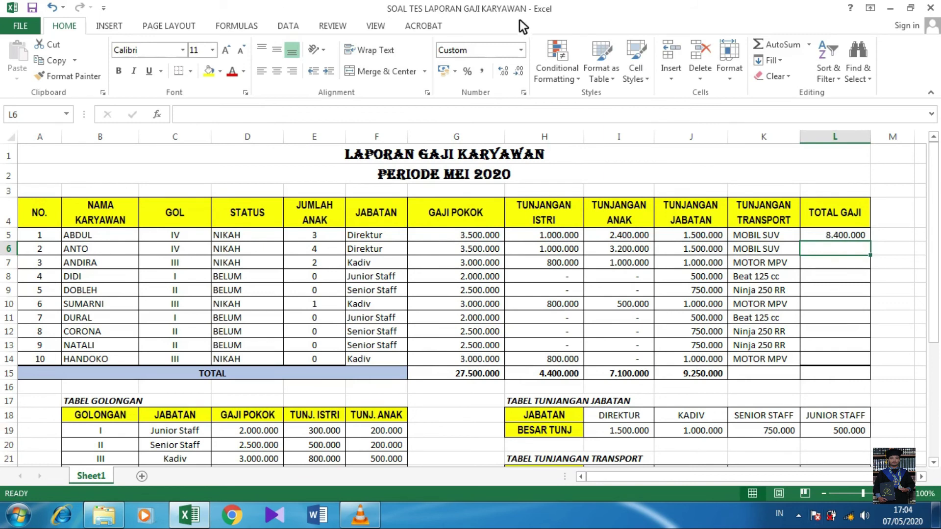
# Step: Fill the Total Gaji formula from L5 down to L14 and check the copied formulas in L12 to L14
pyautogui.click(867, 236)
pyautogui.moveTo(871, 242); pyautogui.dragTo(867, 364)
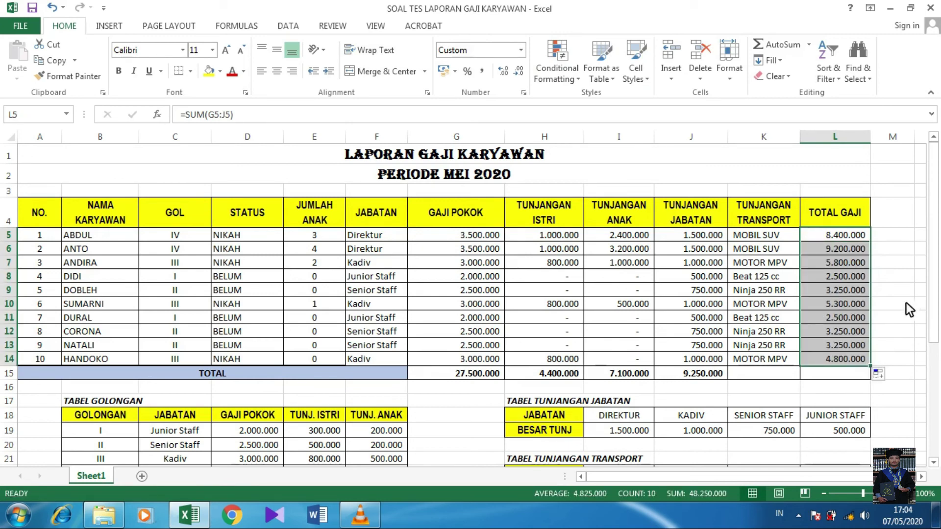
pyautogui.doubleClick(835, 335)
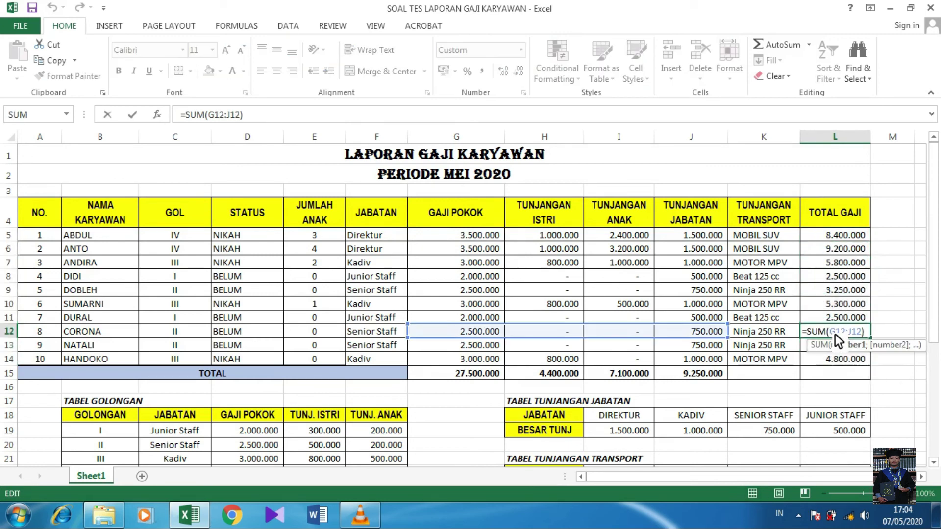
pyautogui.press('Escape')
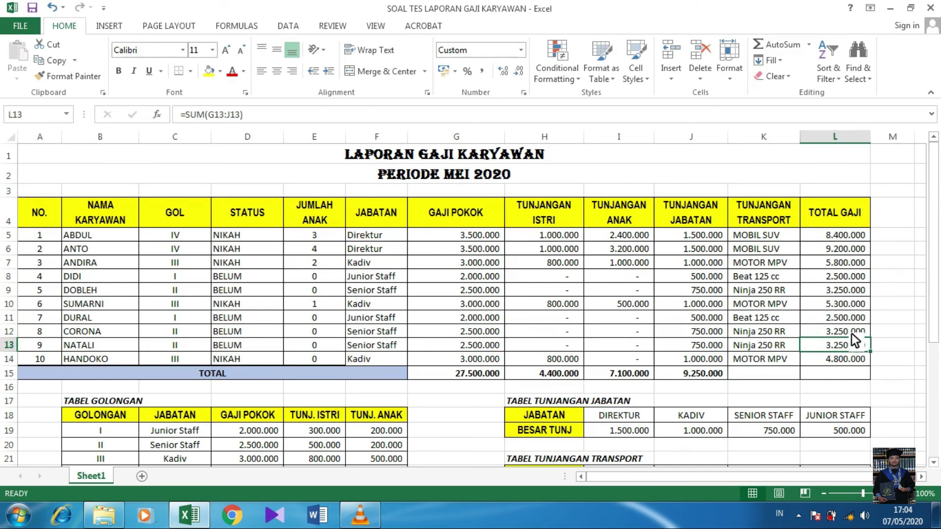
pyautogui.click(851, 348)
pyautogui.click(852, 359)
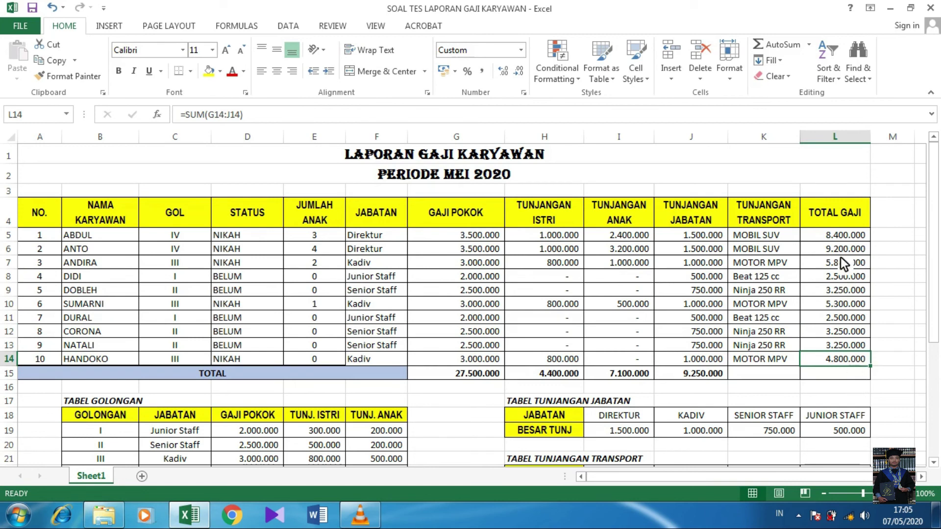
# Step: Sum L5:L14 in the TOTAL row's cell L15 and widen column L slightly
pyautogui.click(838, 377)
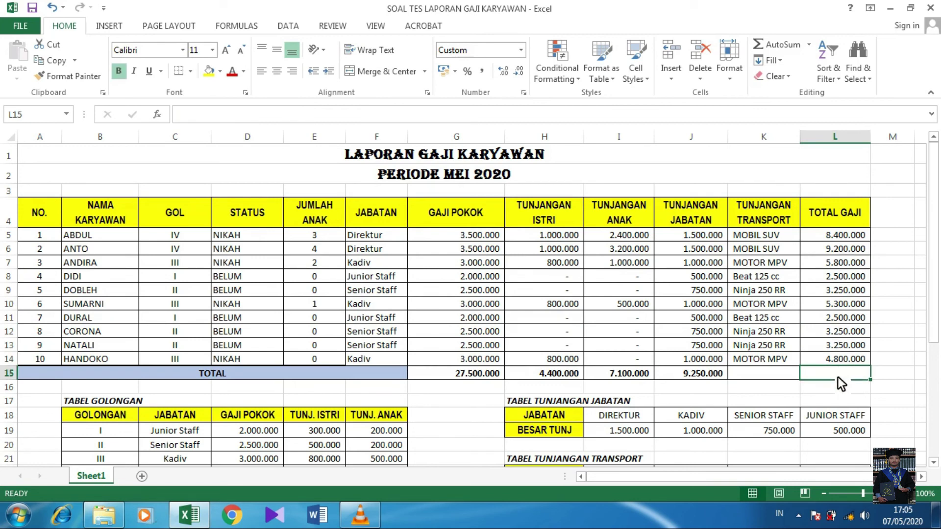
pyautogui.write('=sum(')
pyautogui.press('Up')
pyautogui.press('Up')
pyautogui.press('Up')
pyautogui.press('Up')
pyautogui.press('Up')
pyautogui.press('Up')
pyautogui.press('Up')
pyautogui.press('Up')
pyautogui.press('Up')
pyautogui.press('Up')
pyautogui.hotkey('shift', 'Down')
pyautogui.hotkey('shift', 'Down')
pyautogui.hotkey('shift', 'Down')
pyautogui.hotkey('shift', 'Down')
pyautogui.hotkey('shift', 'Down')
pyautogui.hotkey('shift', 'Down')
pyautogui.hotkey('shift', 'Down')
pyautogui.hotkey('shift', 'Down')
pyautogui.hotkey('shift', 'Down')
pyautogui.press('Return')
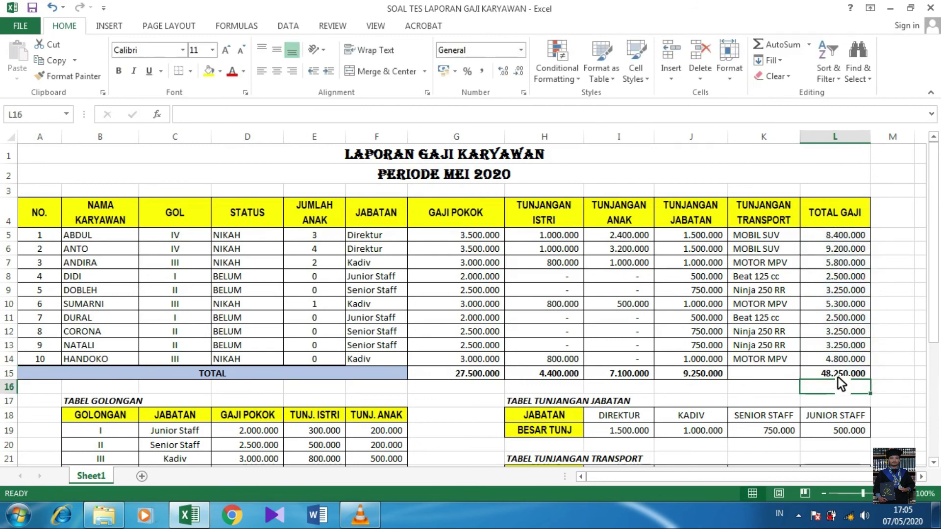
pyautogui.moveTo(872, 139); pyautogui.dragTo(884, 140)
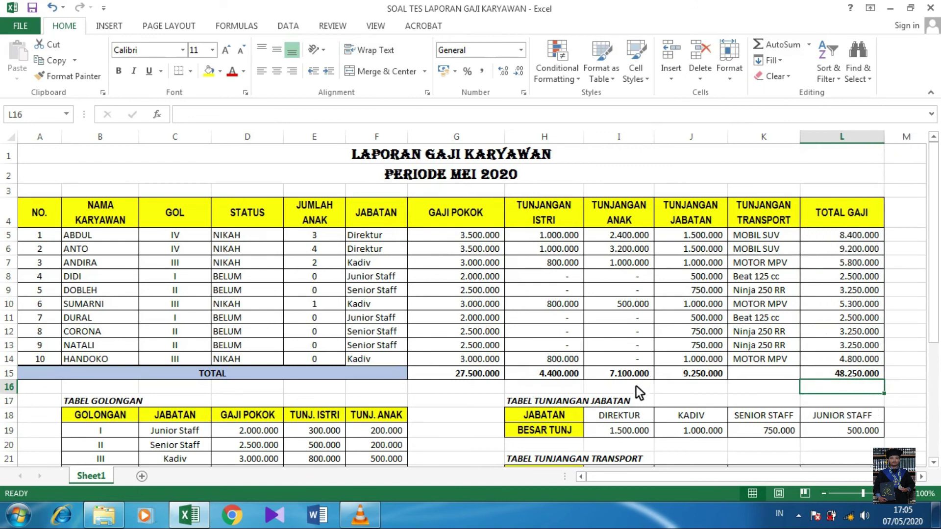
pyautogui.click(620, 387)
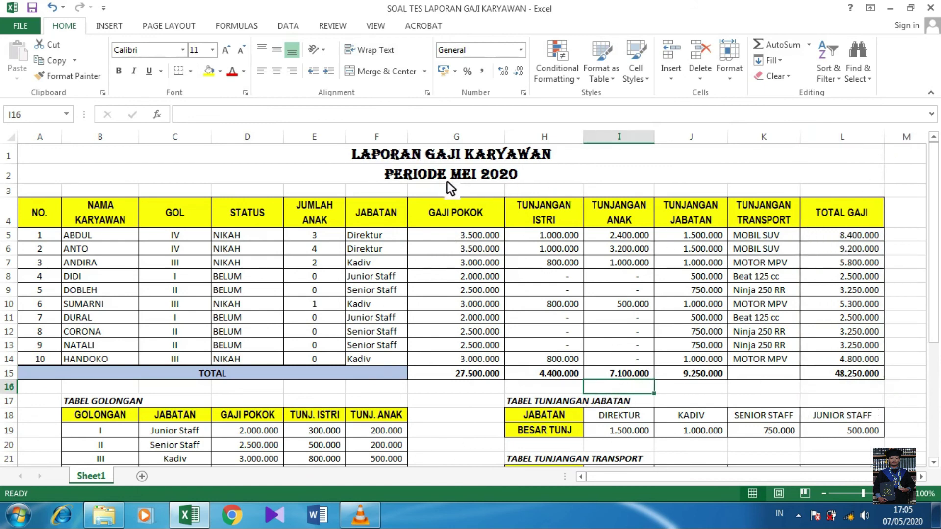